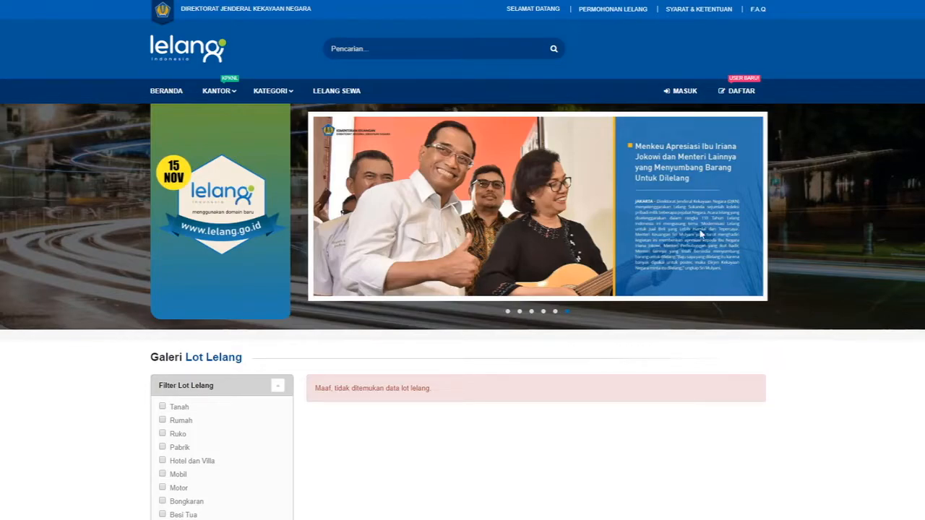
Go from the lelang.go.id home page to the MASUK login page.
{"action": "left_click", "coordinate": [681, 94]}
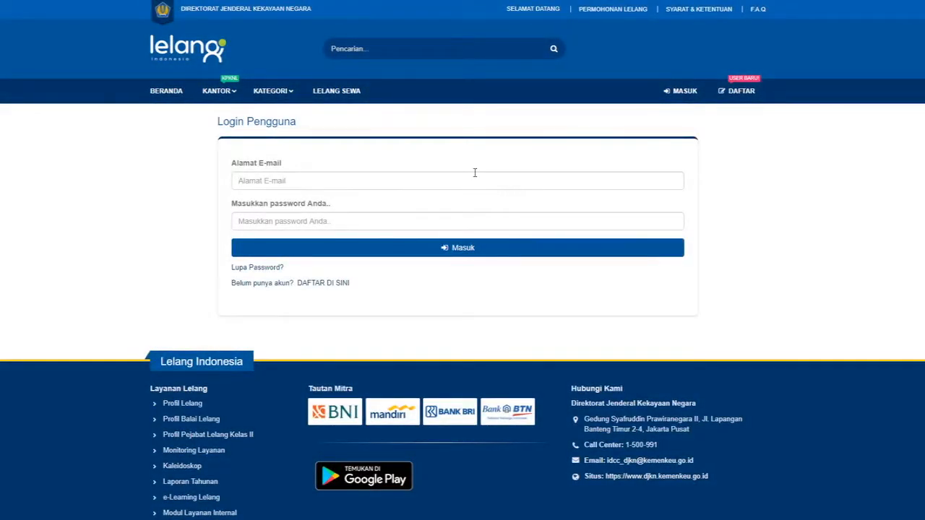
Log in with the simulation account's e-mail and password, then dismiss the Berhasil message.
{"action": "left_click", "coordinate": [475, 175]}
{"action": "type", "text": "simulasi"}
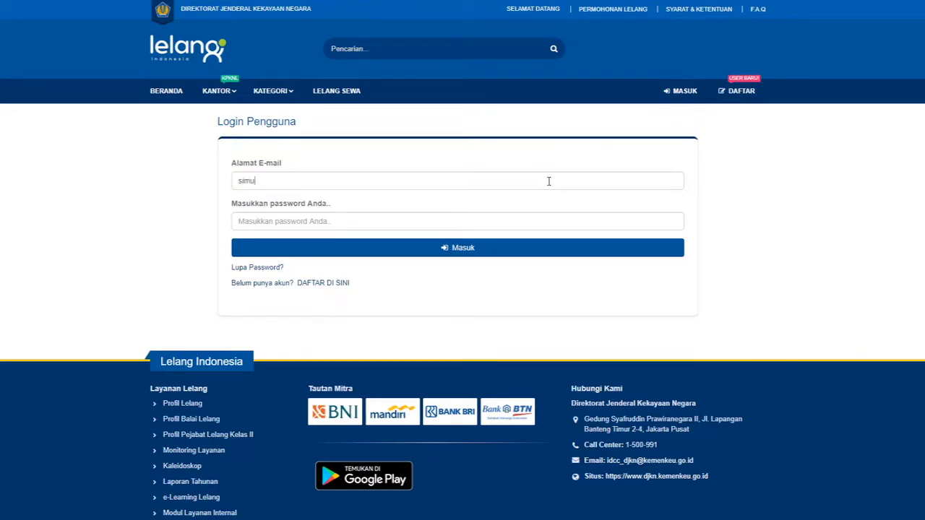
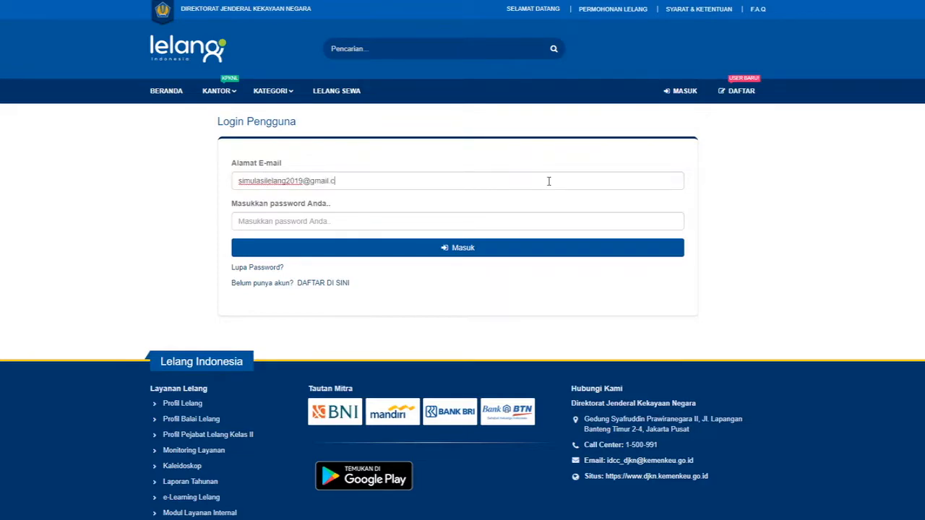
{"action": "key", "text": "Tab"}
{"action": "type", "text": "********"}
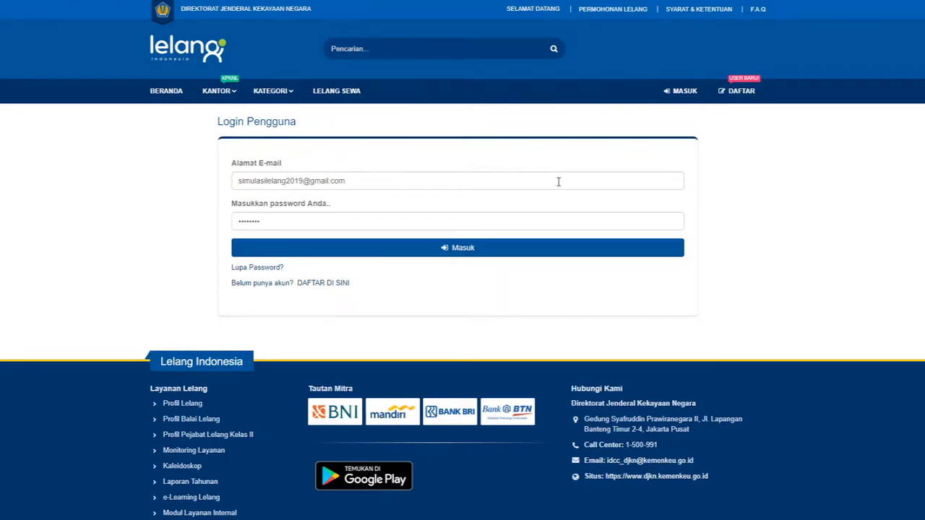
{"action": "left_click", "coordinate": [488, 248]}
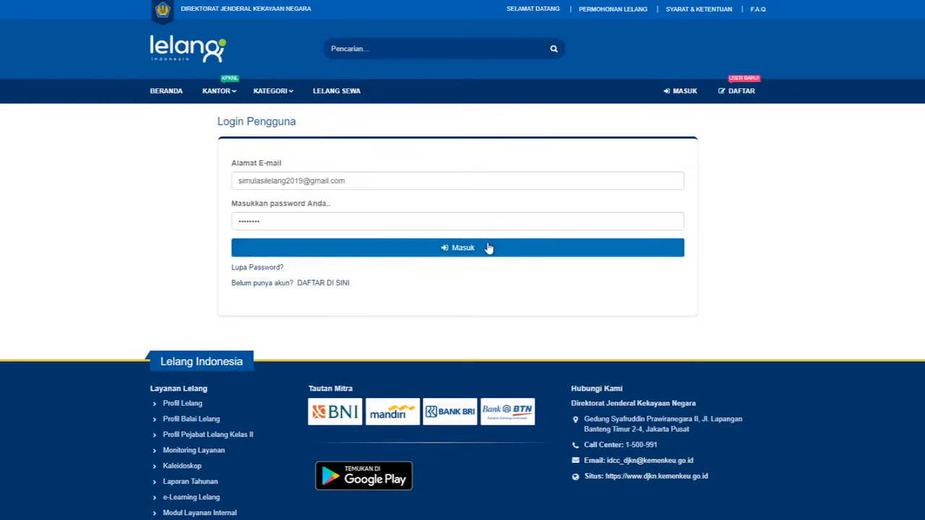
{"action": "left_click", "coordinate": [447, 330]}
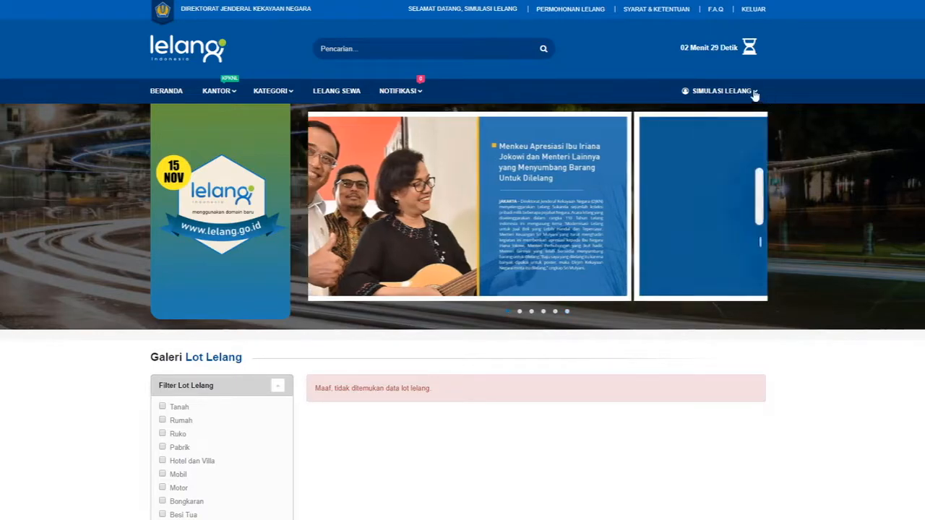
Go to Tambah/Atur Organisasi from the account menu and start a new organisation.
{"action": "left_click", "coordinate": [737, 91]}
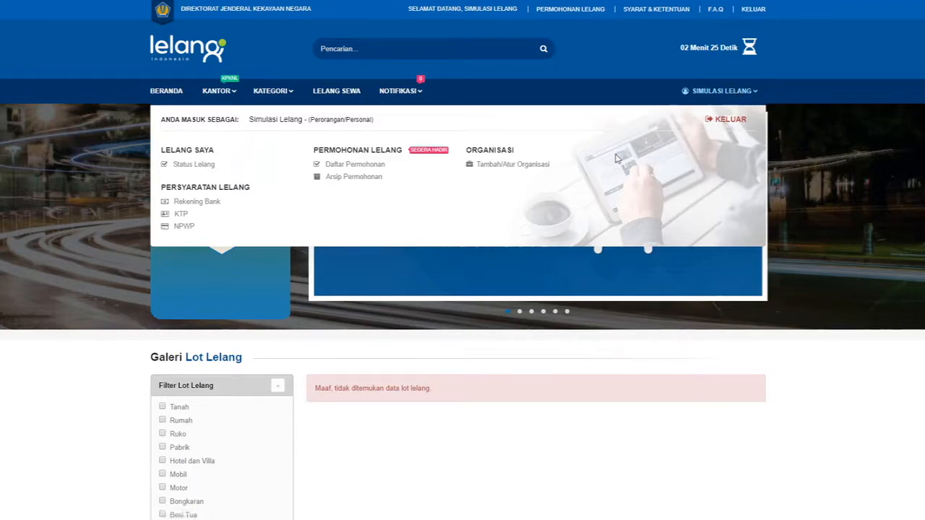
{"action": "left_click", "coordinate": [526, 165]}
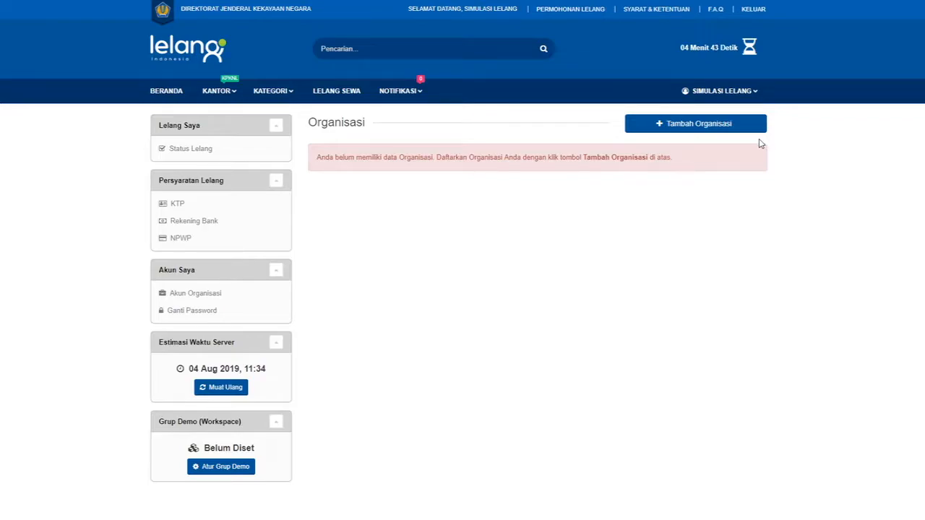
{"action": "left_click", "coordinate": [710, 128]}
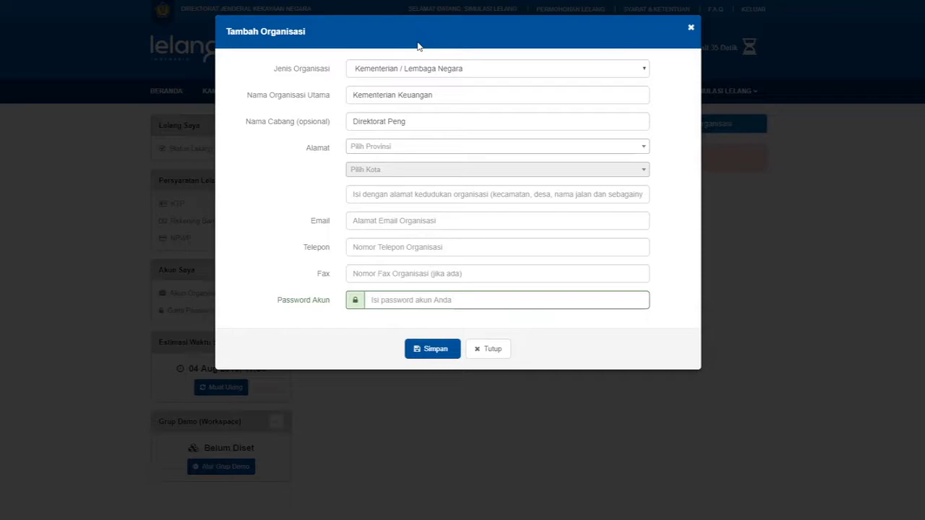
Keep Kementerian / Lembaga Negara as type and rename the branch to Direktorat PKNSI.
{"action": "left_click", "coordinate": [500, 72]}
{"action": "left_click", "coordinate": [490, 100]}
{"action": "left_click", "coordinate": [477, 95]}
{"action": "double_click", "coordinate": [458, 124]}
{"action": "key", "text": "BackSpace"}
{"action": "type", "text": "PKNSI"}
Set the address province to DKI JAKARTA and the city to KOTA JAKARTA PUSAT.
{"action": "left_click", "coordinate": [438, 149]}
{"action": "left_click", "coordinate": [438, 149]}
{"action": "left_click", "coordinate": [438, 149]}
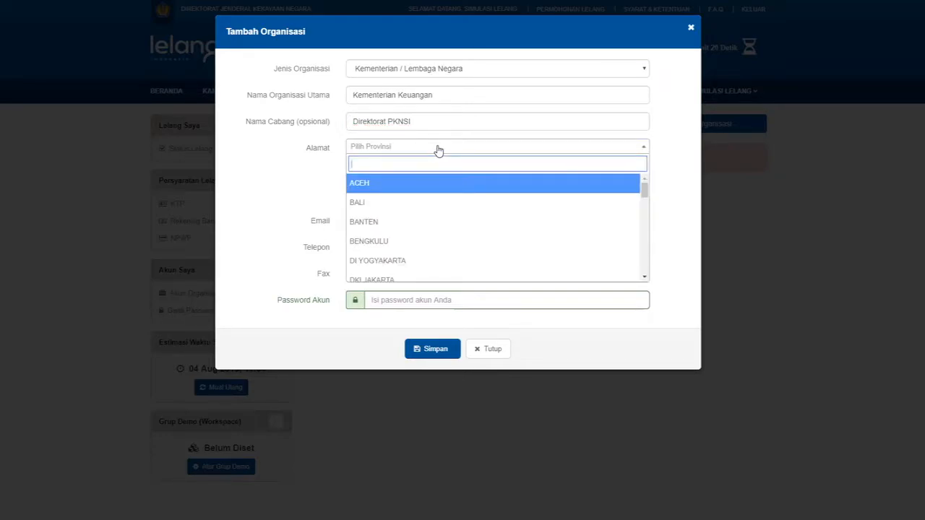
{"action": "type", "text": "dki jaka"}
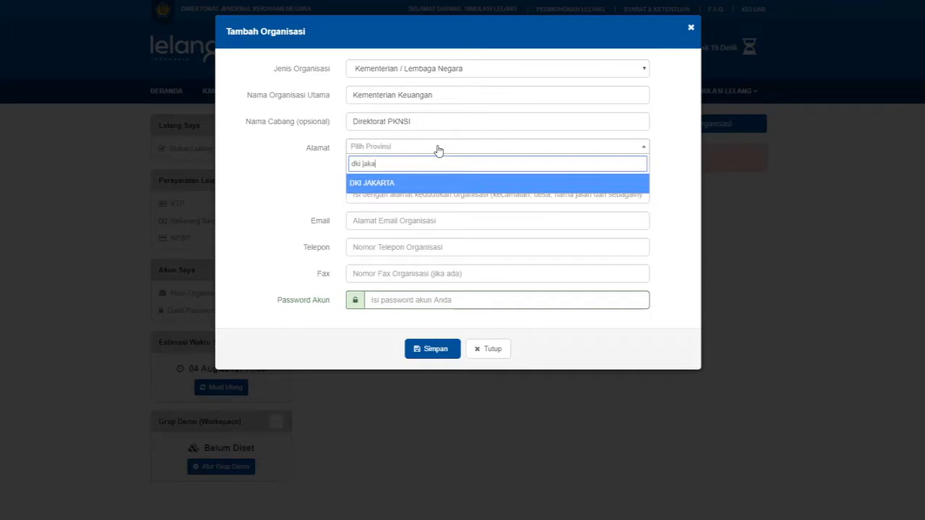
{"action": "left_click", "coordinate": [419, 183]}
{"action": "left_click", "coordinate": [403, 172]}
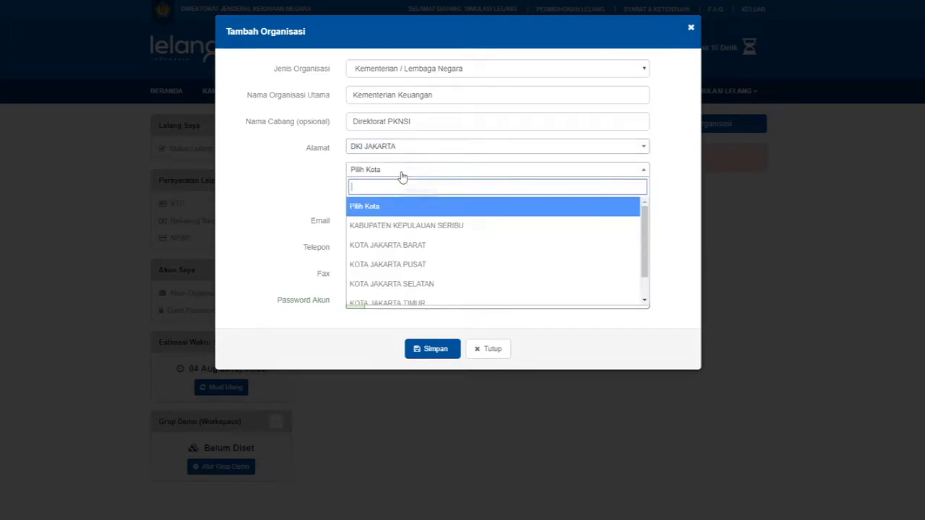
{"action": "type", "text": "Jakarta Pusat"}
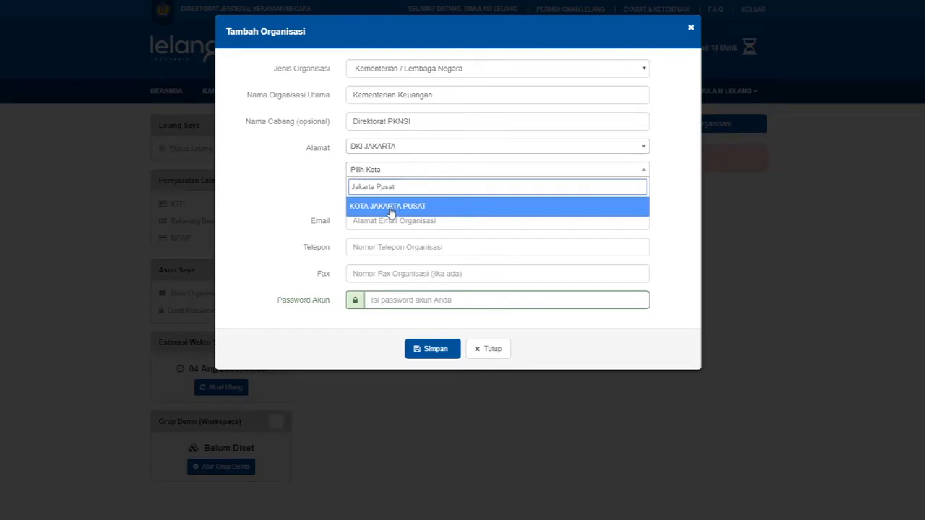
{"action": "left_click", "coordinate": [392, 208]}
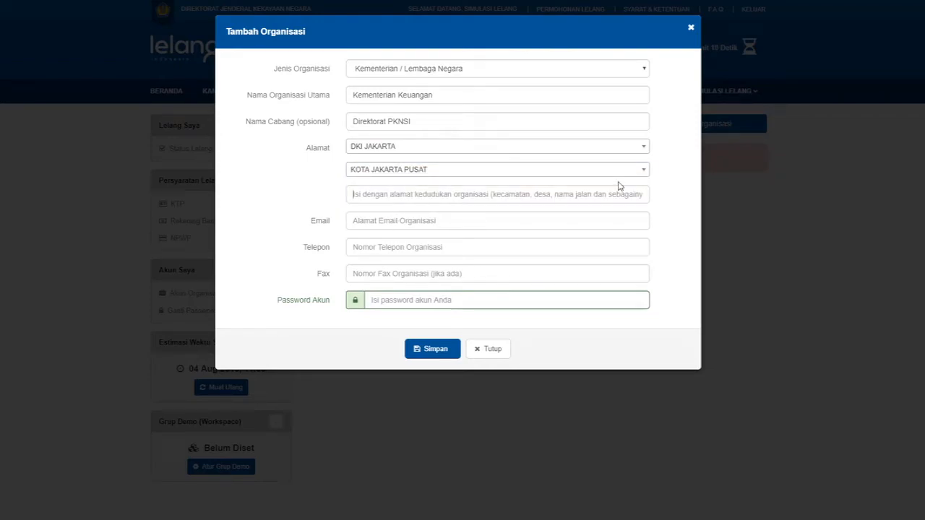
Enter the organisation's street address, contact e-mail, telephone number and account password.
{"action": "type", "text": "Gedung"}
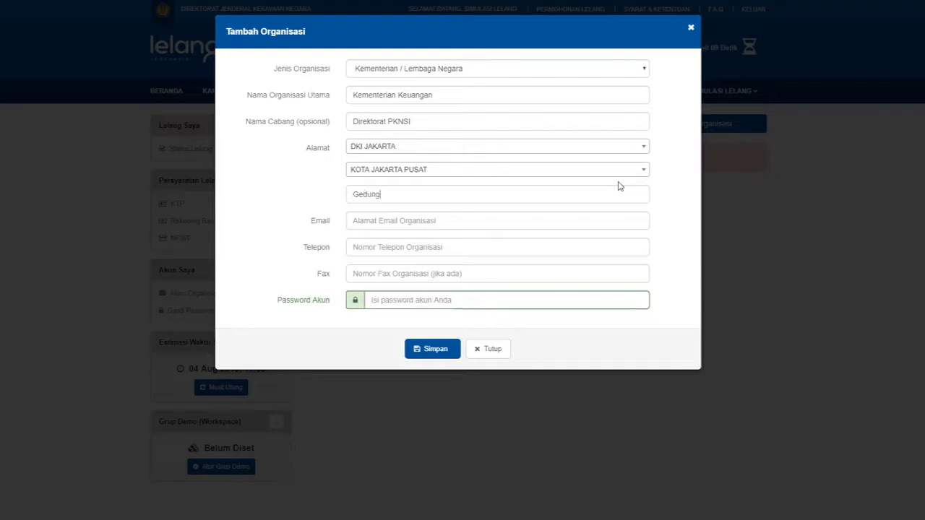
{"action": "type", "text": " Syafrudin Prawira"}
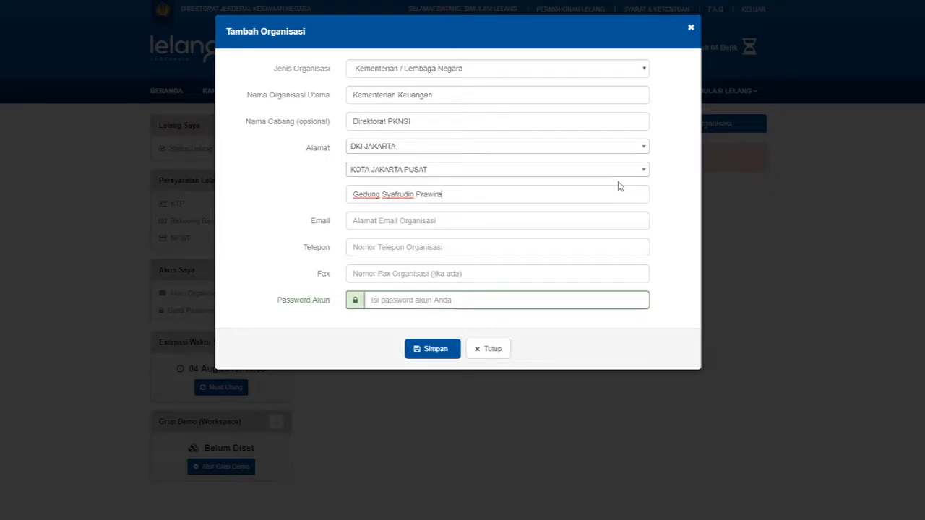
{"action": "type", "text": "negara II, Jl. Lapangan Banteng Timur No. 2 - 4"}
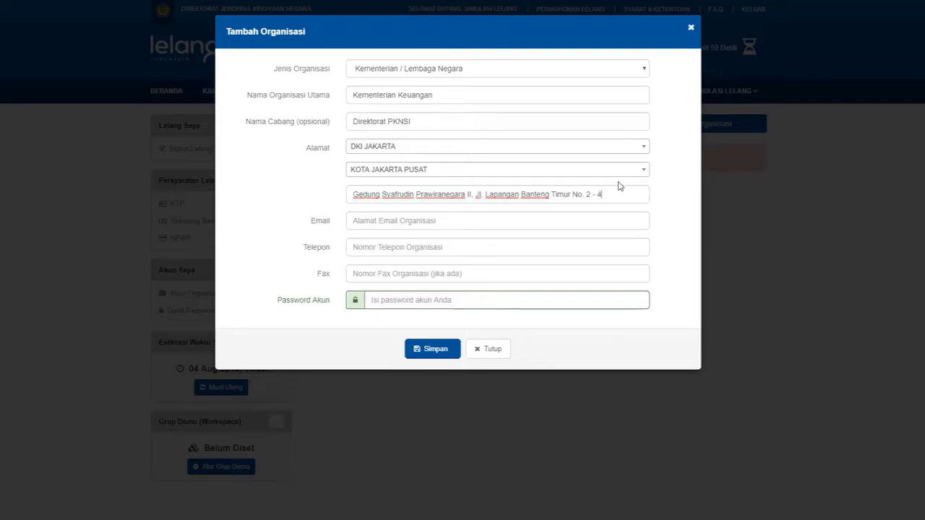
{"action": "type", "text": ", Pasar"}
{"action": "type", "text": " b"}
{"action": "type", "text": "aru,"}
{"action": "type", "text": " Ked"}
{"action": "type", "text": ". Sawah Be"}
{"action": "type", "text": "sar"}
{"action": "key", "text": "Tab"}
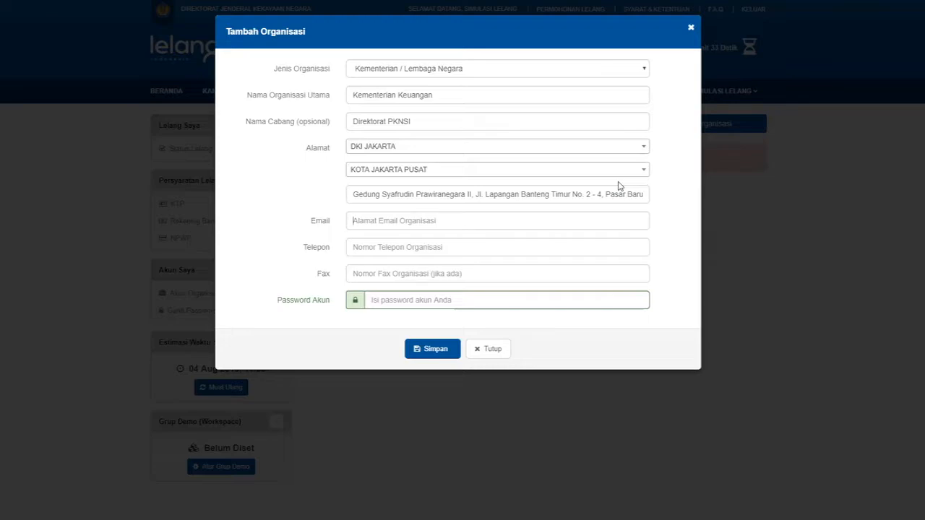
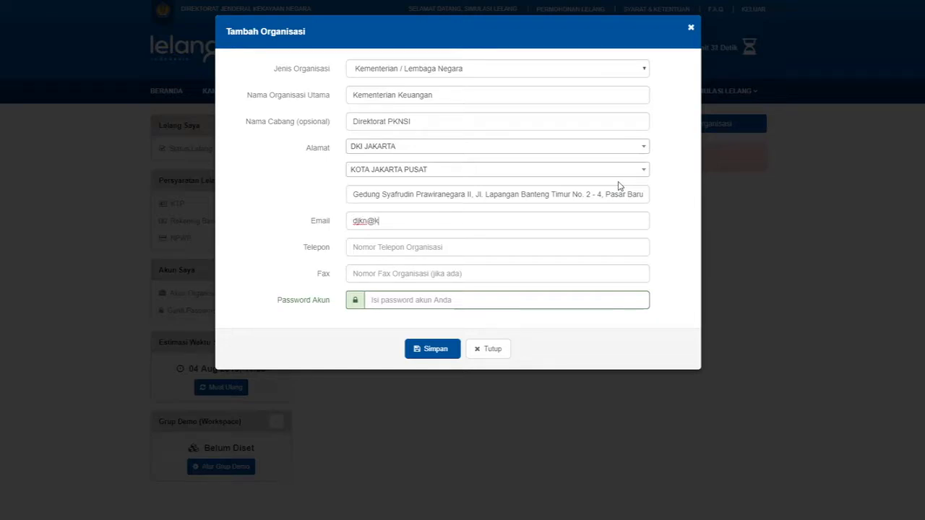
{"action": "key", "text": "Tab"}
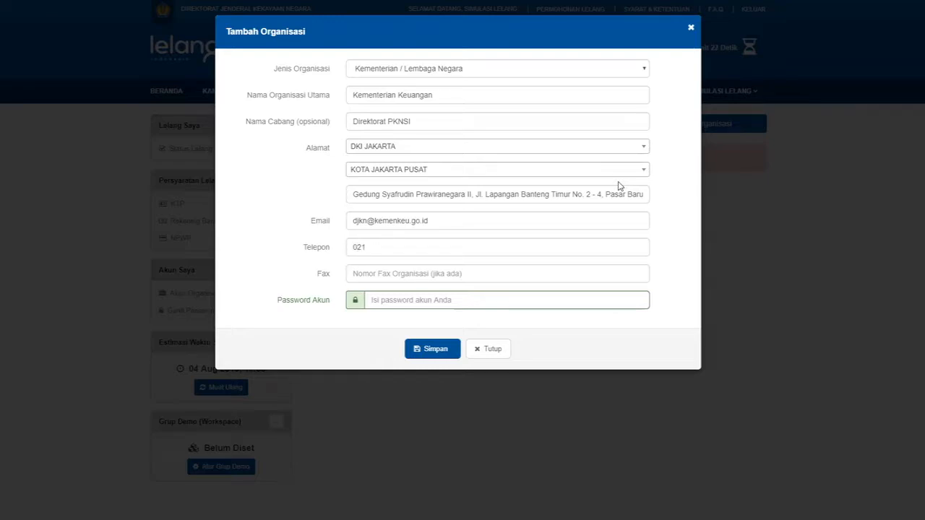
{"action": "left_click", "coordinate": [556, 300]}
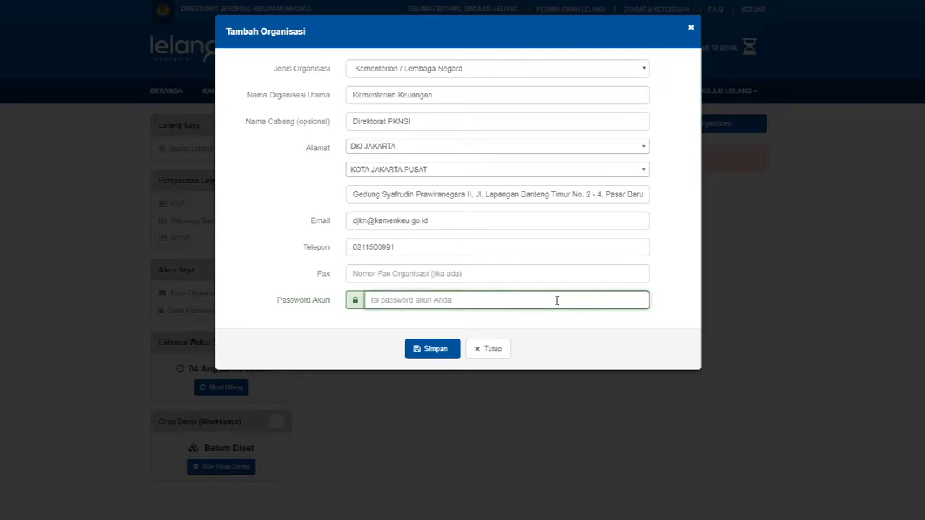
{"action": "type", "text": "••••••••"}
Save the Kementerian Keuangan organisation and acknowledge the Berhasil confirmation.
{"action": "left_click", "coordinate": [439, 354]}
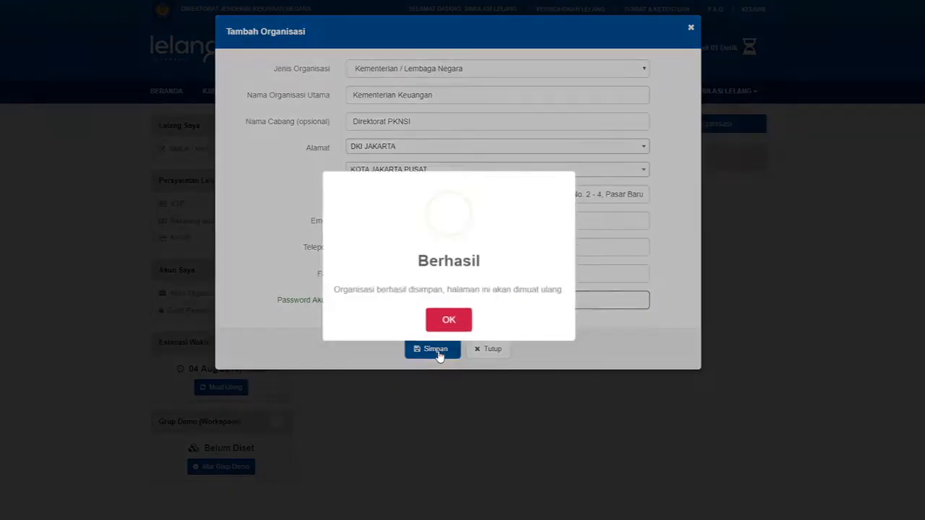
{"action": "left_click", "coordinate": [449, 321]}
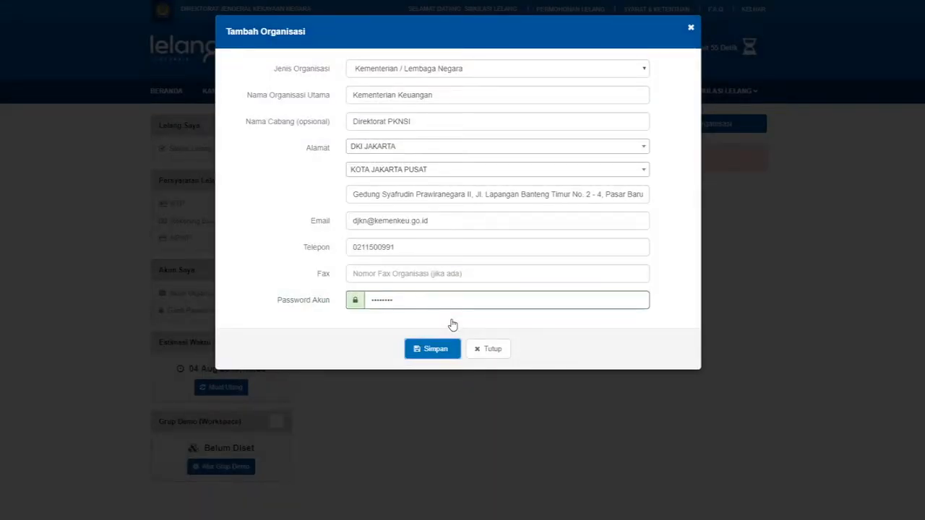
{"action": "key", "text": "Return"}
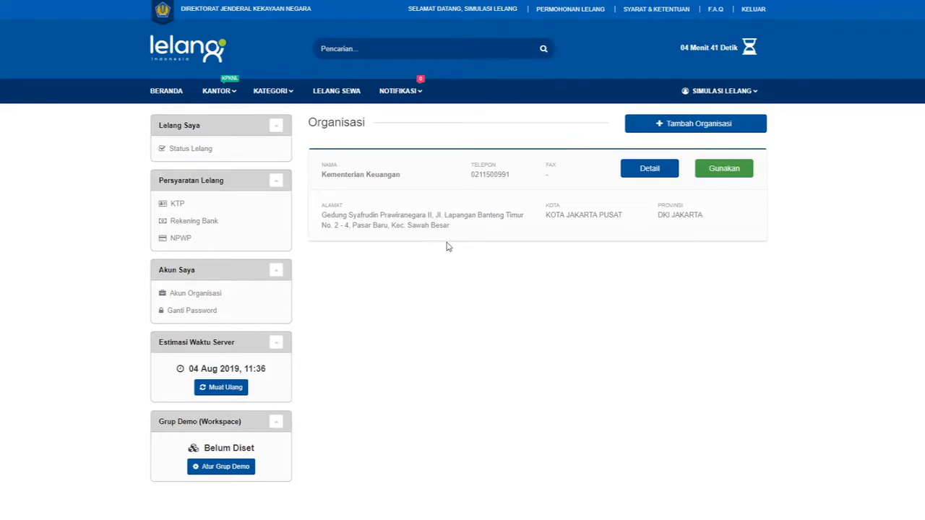
Switch to acting as Kementerian Keuangan and open Daftar Permohonan from its account menu.
{"action": "left_click", "coordinate": [728, 173]}
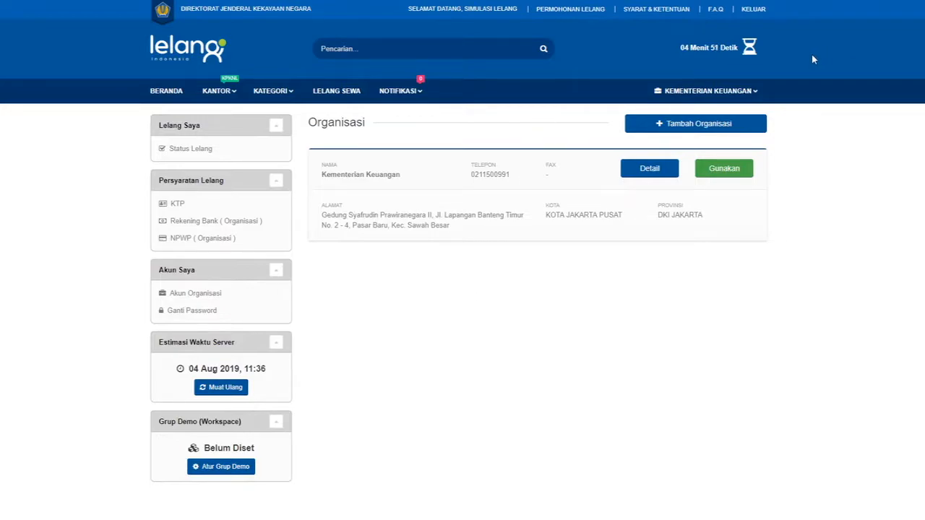
{"action": "left_click", "coordinate": [711, 91]}
{"action": "mouse_move", "coordinate": [747, 93]}
{"action": "left_click", "coordinate": [672, 91]}
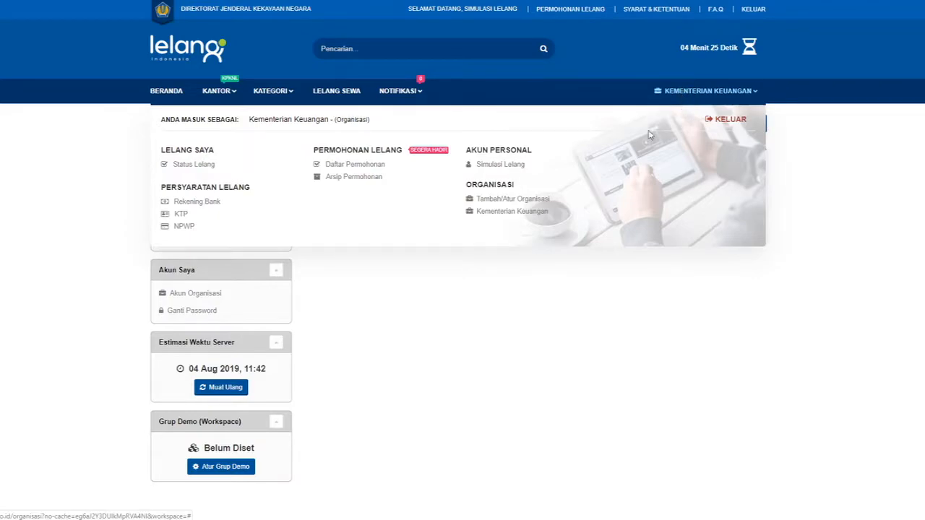
{"action": "left_click", "coordinate": [357, 165]}
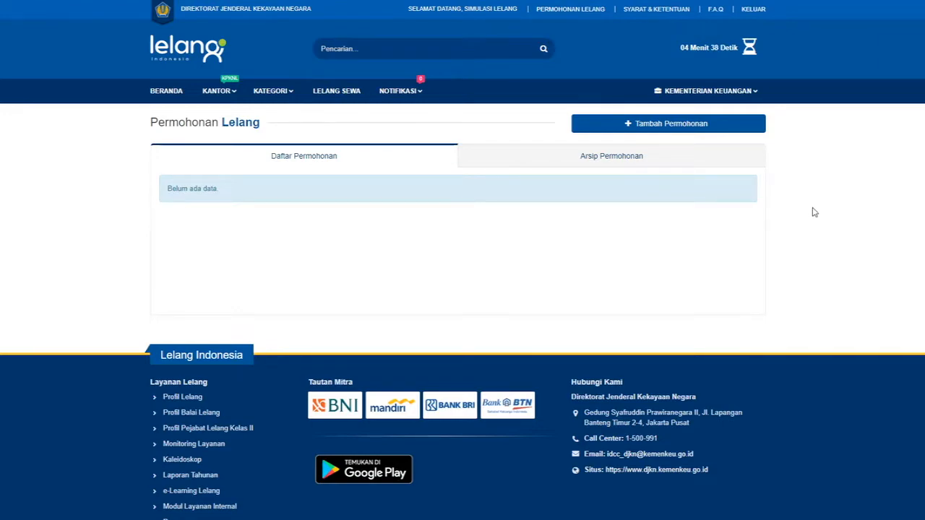
Start a new auction request of type NON EKSEKUSI SUKARELA with Badan Usaha Swasta category.
{"action": "left_click", "coordinate": [733, 126]}
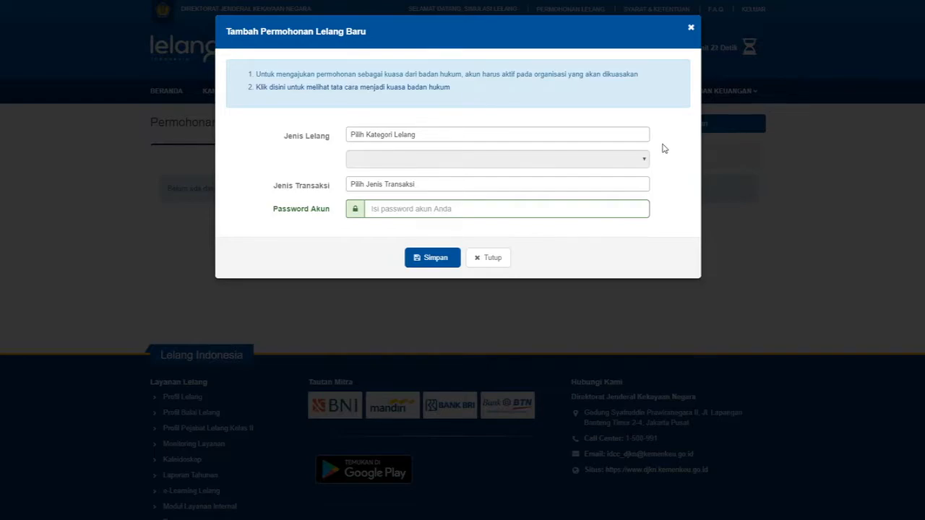
{"action": "left_click", "coordinate": [598, 139]}
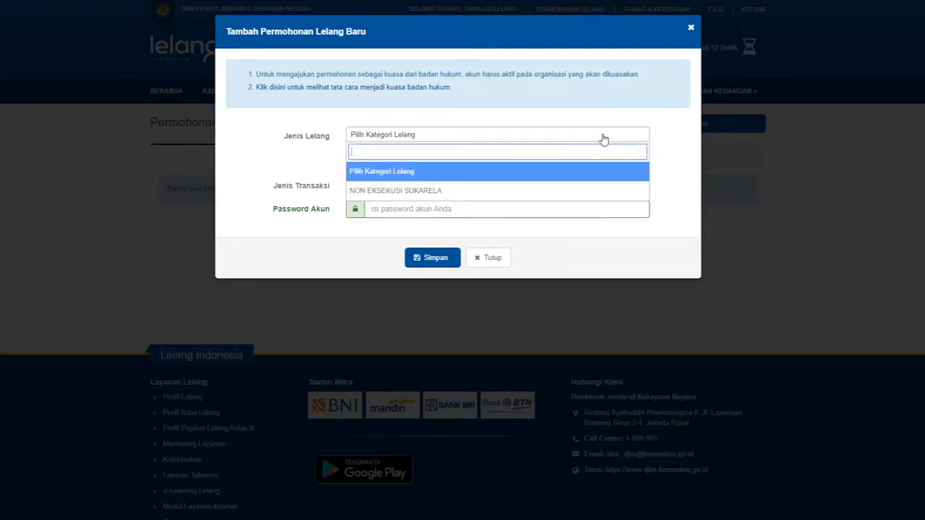
{"action": "left_click", "coordinate": [527, 192]}
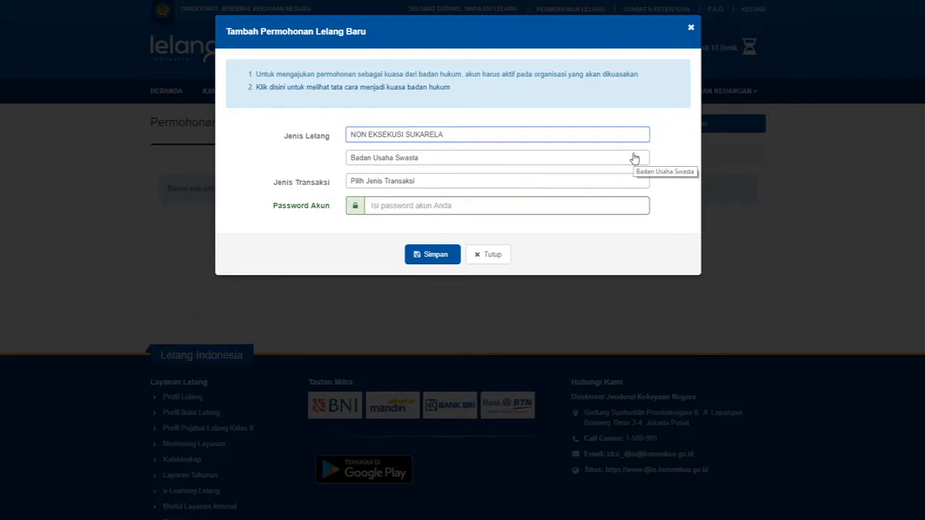
{"action": "left_click", "coordinate": [644, 161]}
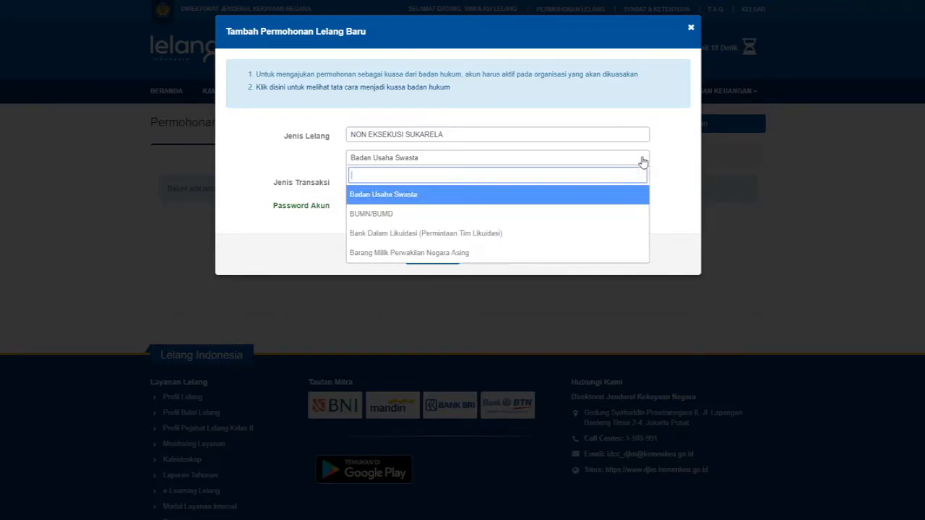
{"action": "left_click", "coordinate": [618, 195]}
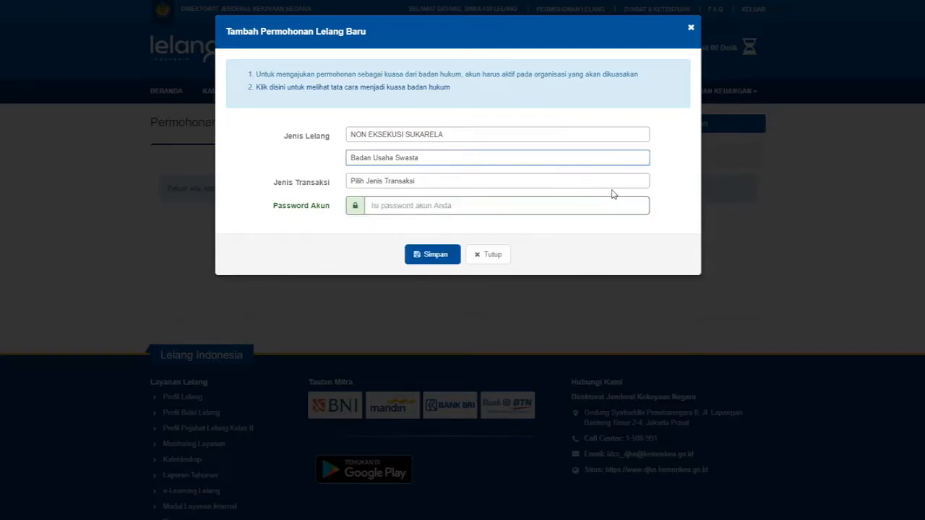
Set transaction type to JUAL, enter the account password, save and confirm the request.
{"action": "left_click", "coordinate": [571, 185]}
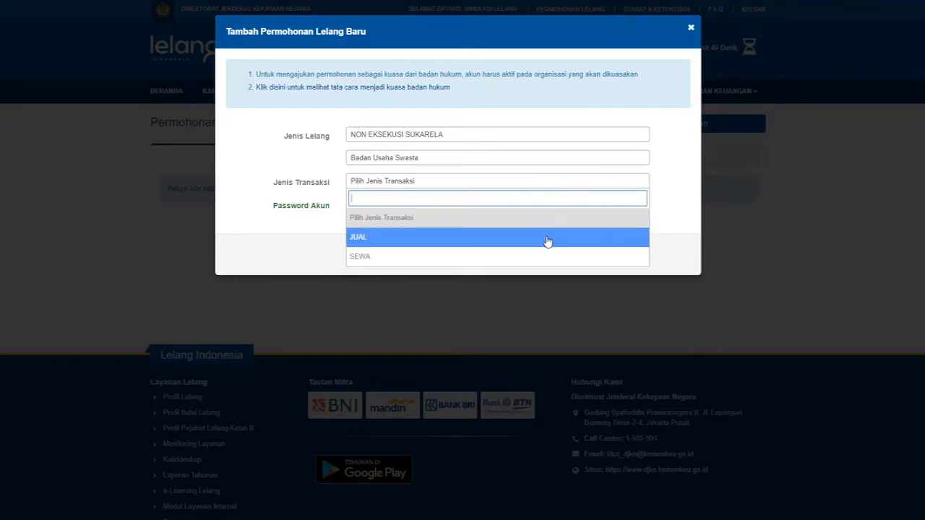
{"action": "left_click", "coordinate": [548, 239]}
{"action": "left_click", "coordinate": [548, 201]}
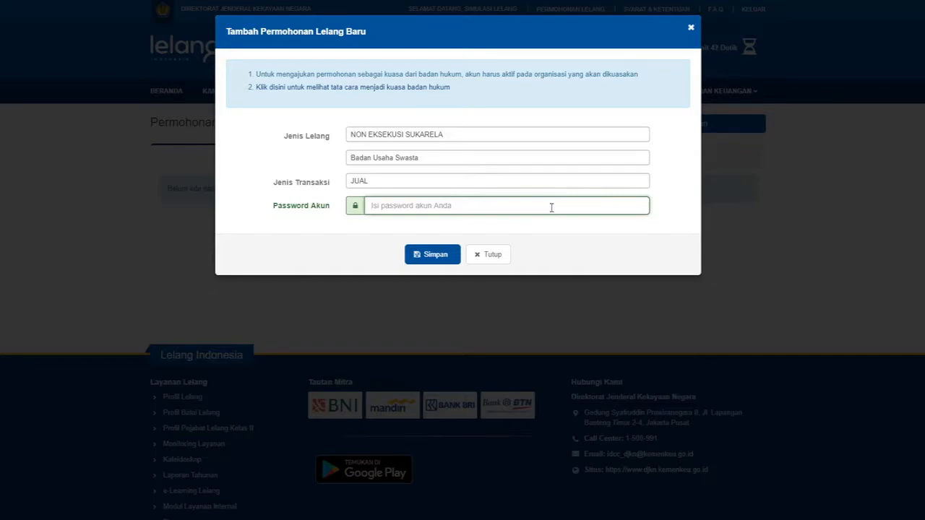
{"action": "type", "text": "••"}
{"action": "left_click", "coordinate": [428, 257]}
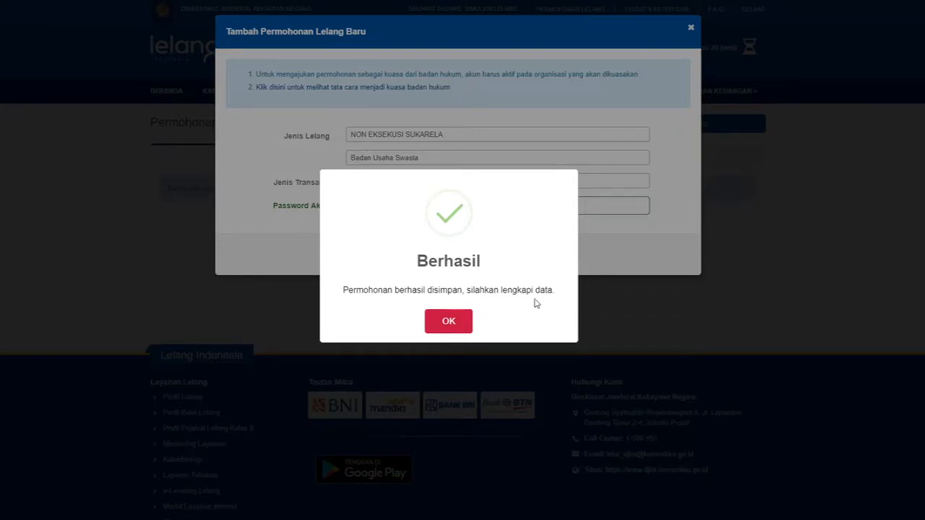
{"action": "left_click", "coordinate": [450, 321]}
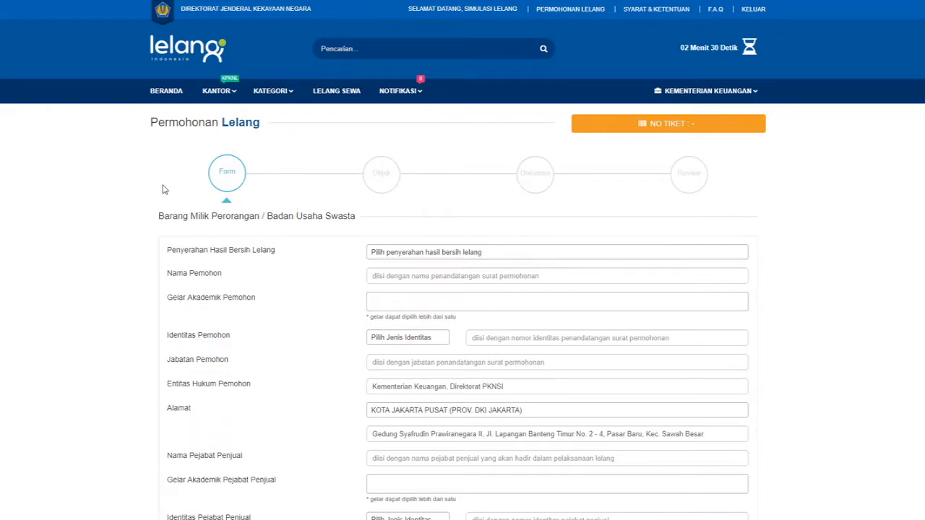
{"action": "scroll", "coordinate": [181, 208], "scroll_direction": "down", "scroll_amount": 1}
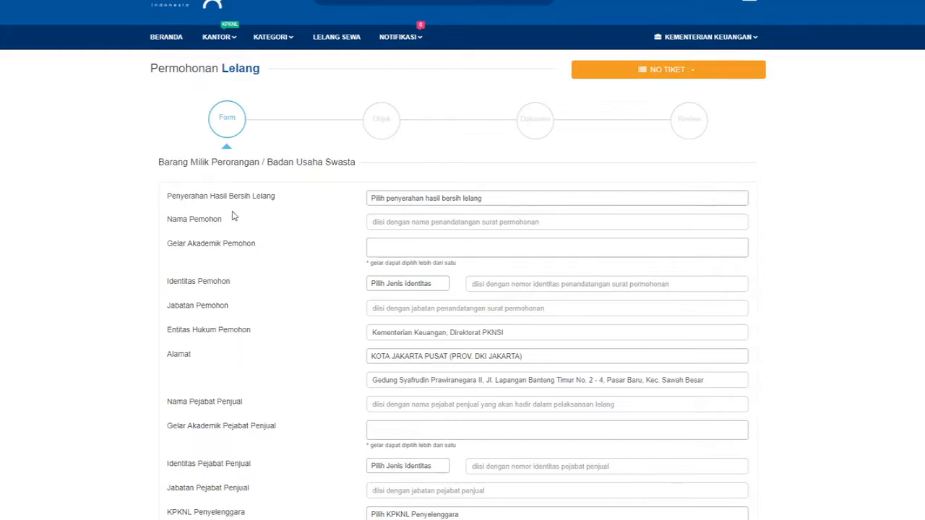
Set Penyerahan Hasil Bersih Lelang to Rekening pemohon.
{"action": "left_click", "coordinate": [382, 201]}
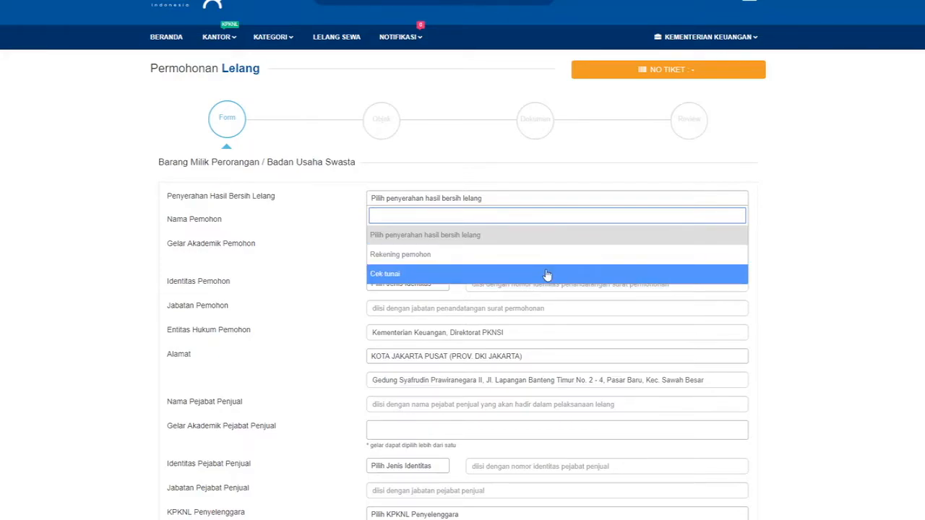
{"action": "left_click", "coordinate": [589, 259]}
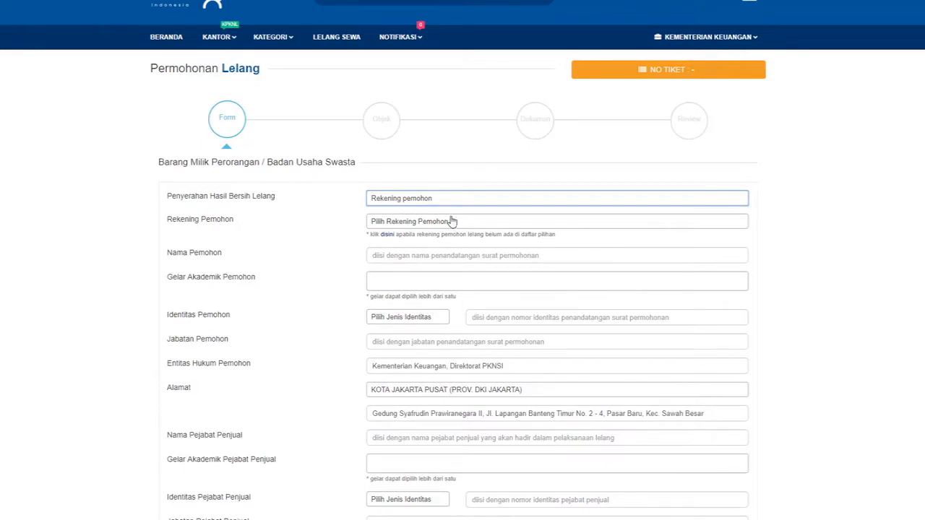
{"action": "left_click", "coordinate": [488, 224]}
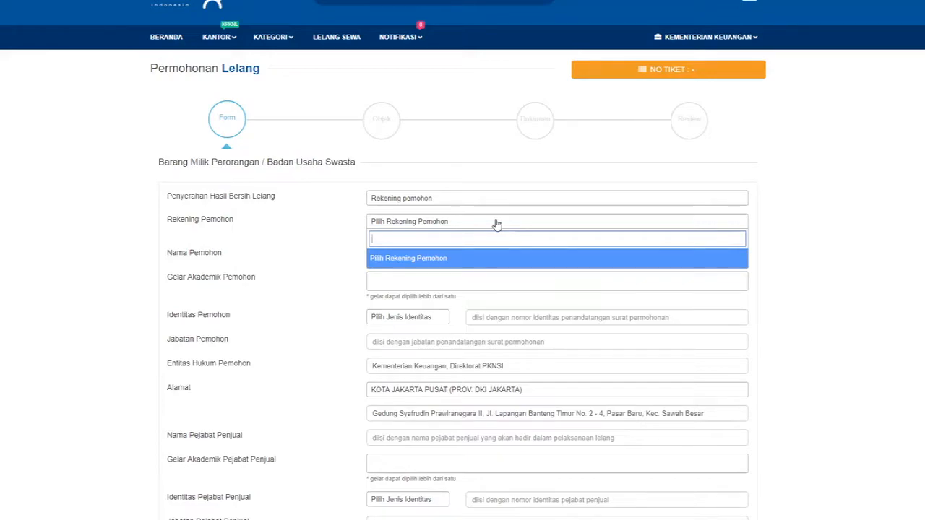
{"action": "left_click", "coordinate": [497, 224]}
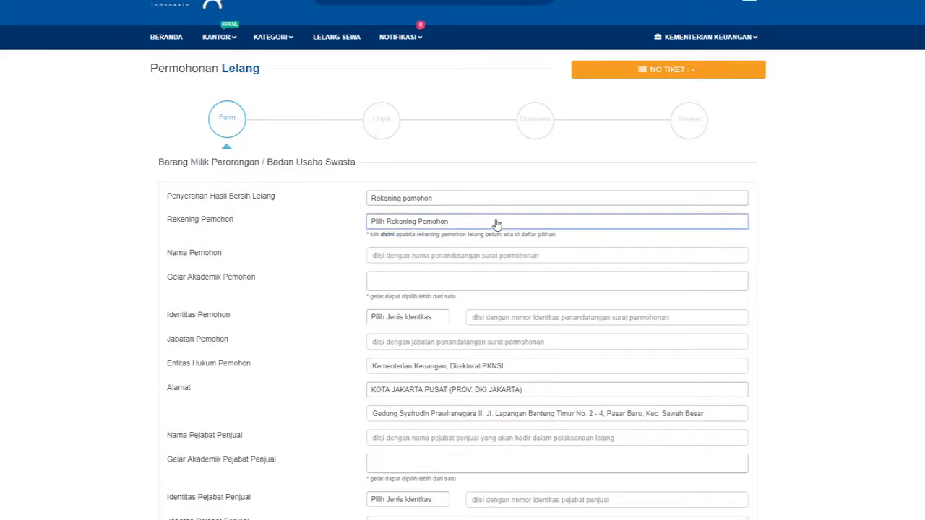
Start a new bank account and select BANK NEGARA INDONESIA (BNI) as the bank.
{"action": "left_click", "coordinate": [388, 236]}
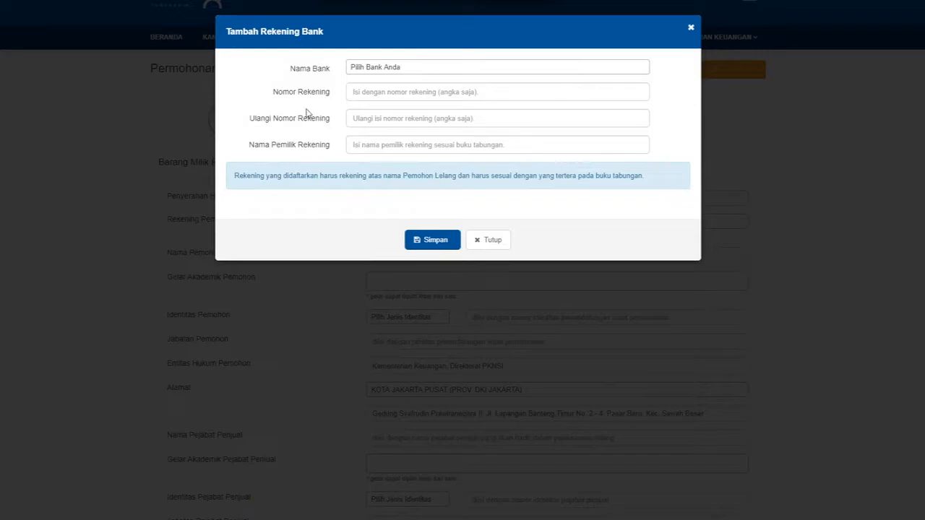
{"action": "left_click", "coordinate": [506, 67]}
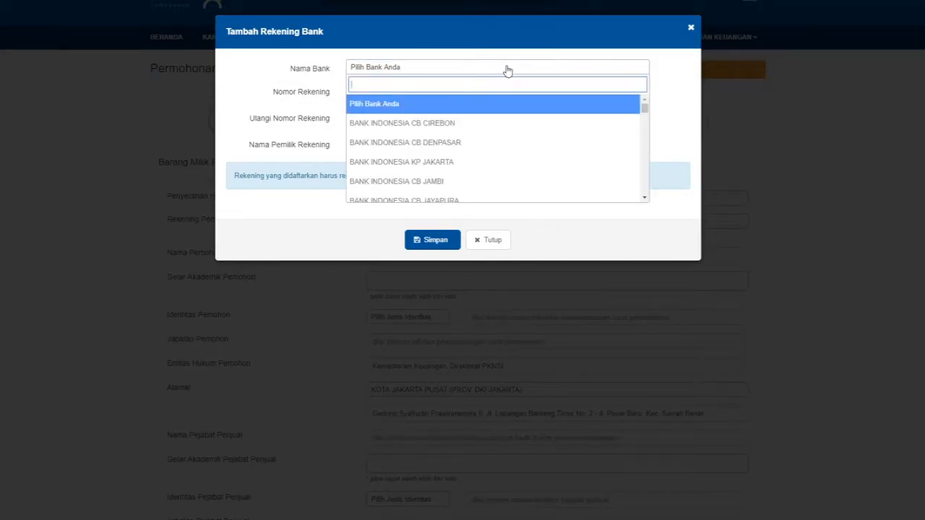
{"action": "type", "text": "bank n"}
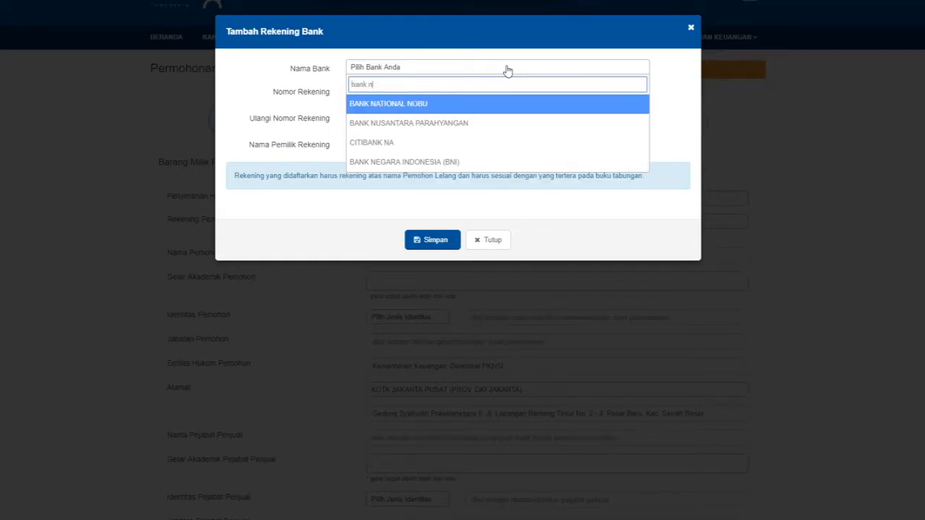
{"action": "key", "text": "Down"}
{"action": "key", "text": "Down"}
{"action": "key", "text": "Down"}
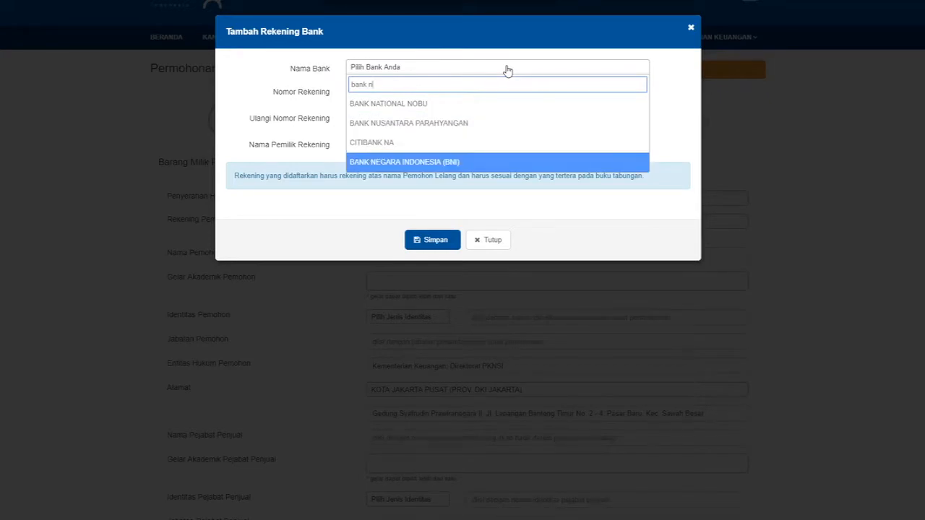
{"action": "key", "text": "Return"}
Enter and repeat the account number, set owner Direktorat Jenderal Kekayaan Negara, and save the account.
{"action": "left_click", "coordinate": [495, 95]}
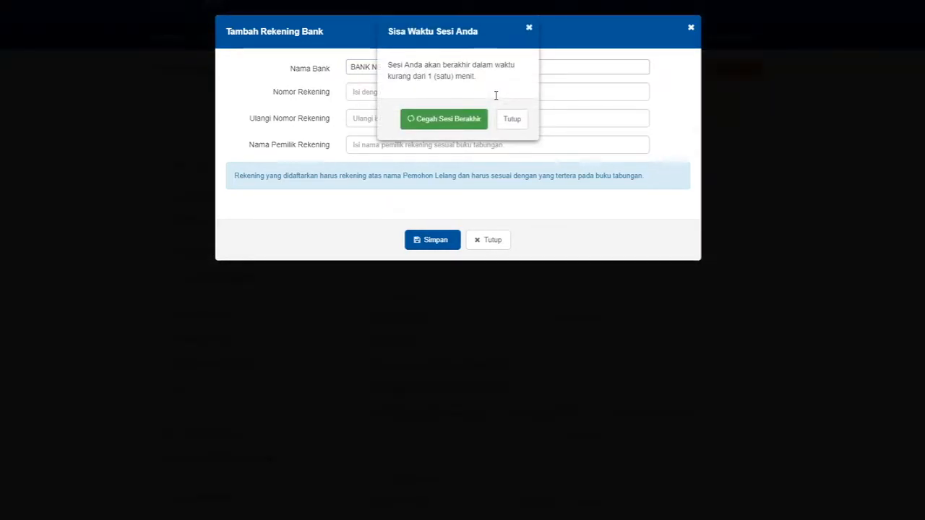
{"action": "left_click", "coordinate": [460, 121]}
{"action": "type", "text": "123456"}
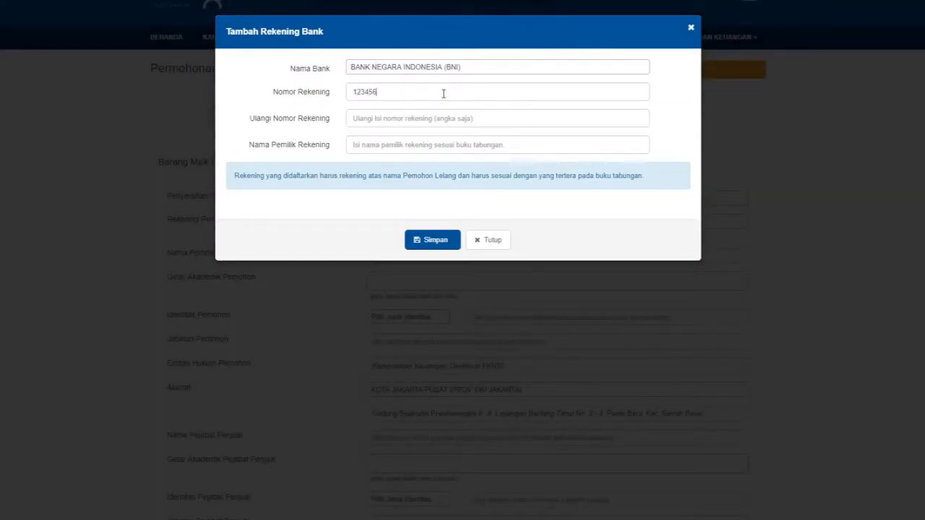
{"action": "type", "text": "78"}
{"action": "left_click", "coordinate": [400, 121]}
{"action": "type", "text": "1234567"}
{"action": "type", "text": "8"}
{"action": "type", "text": "D"}
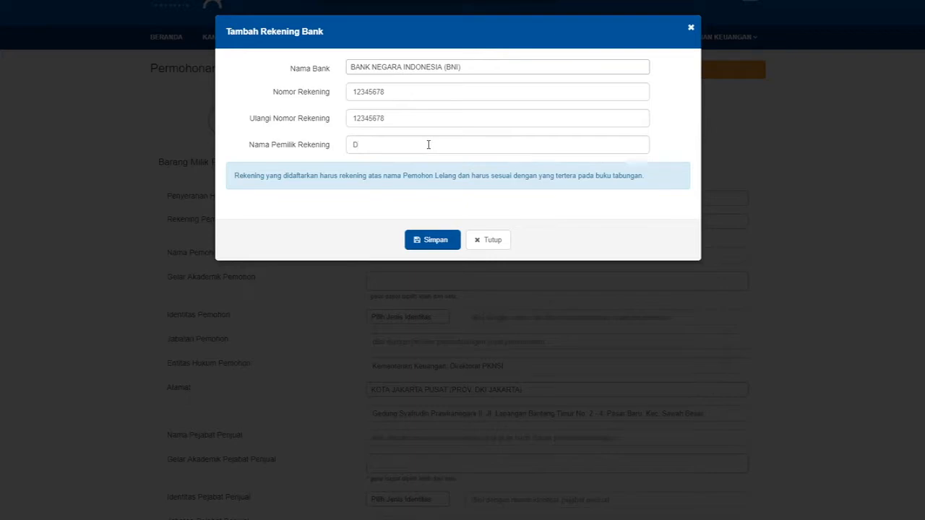
{"action": "type", "text": "irektorat Jenderal Kekayaan Negara"}
{"action": "left_click", "coordinate": [437, 243]}
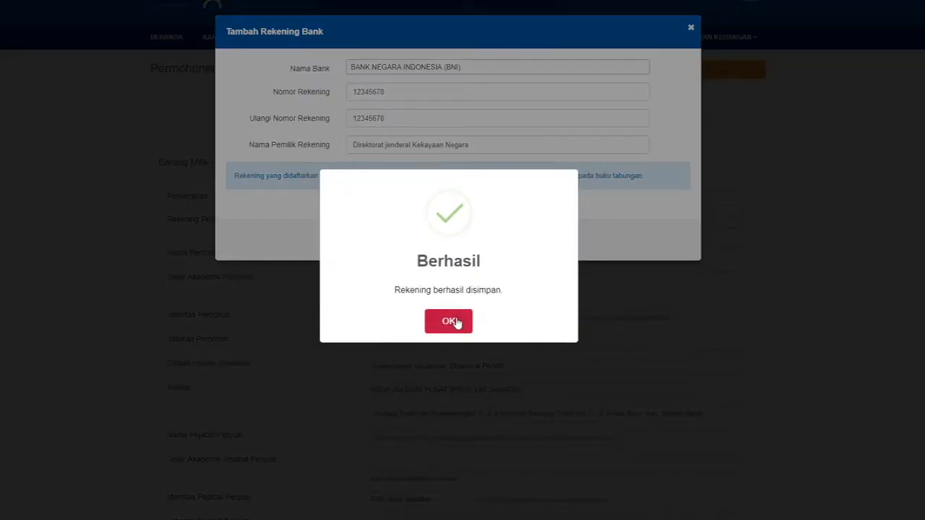
{"action": "left_click", "coordinate": [452, 321]}
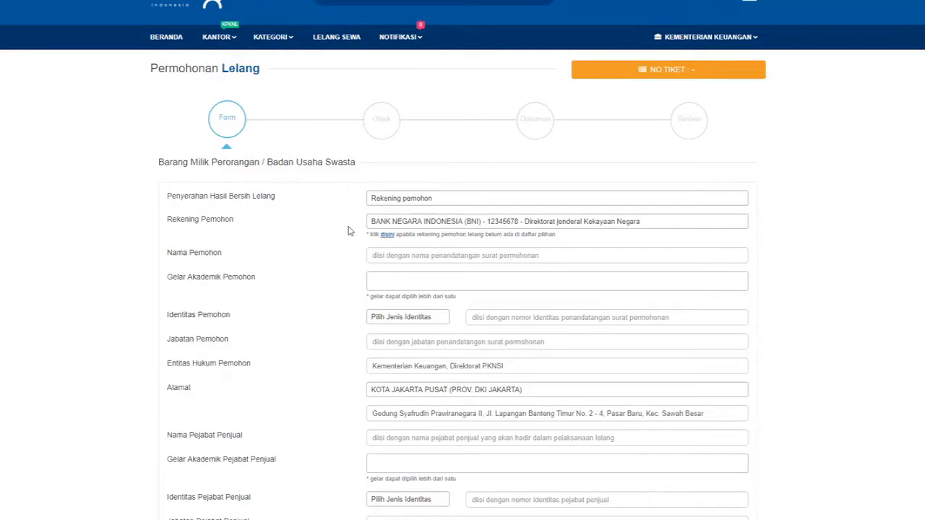
Keep the BNI account as the applicant account and enter the applicant's name.
{"action": "left_click", "coordinate": [442, 226]}
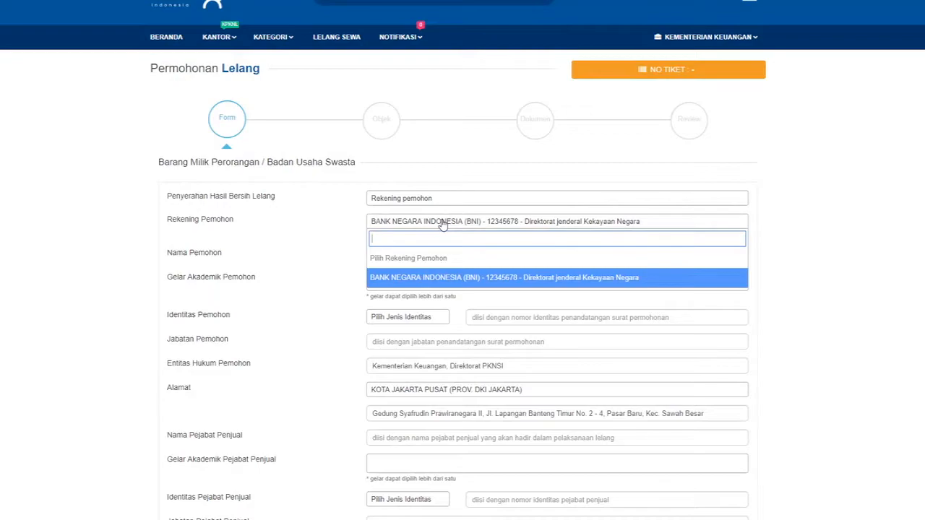
{"action": "left_click", "coordinate": [442, 225]}
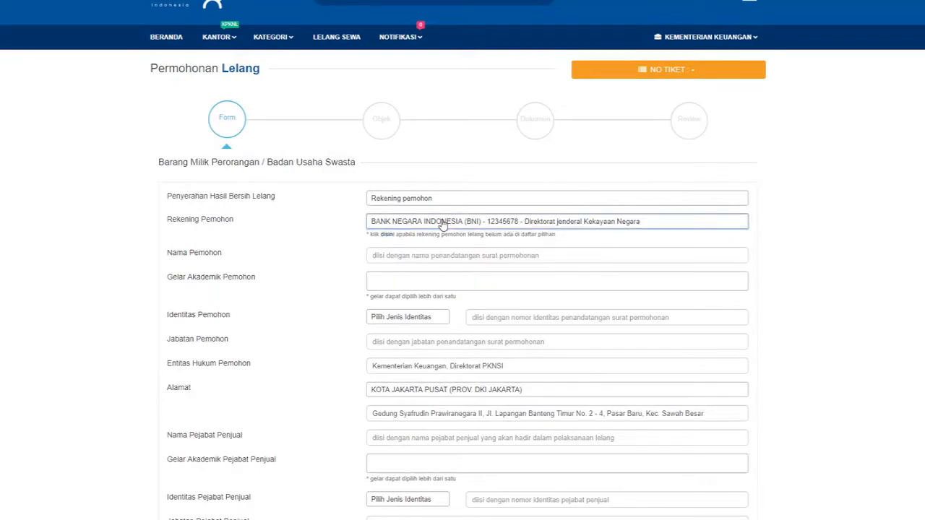
{"action": "scroll", "coordinate": [307, 239], "scroll_direction": "down", "scroll_amount": 1}
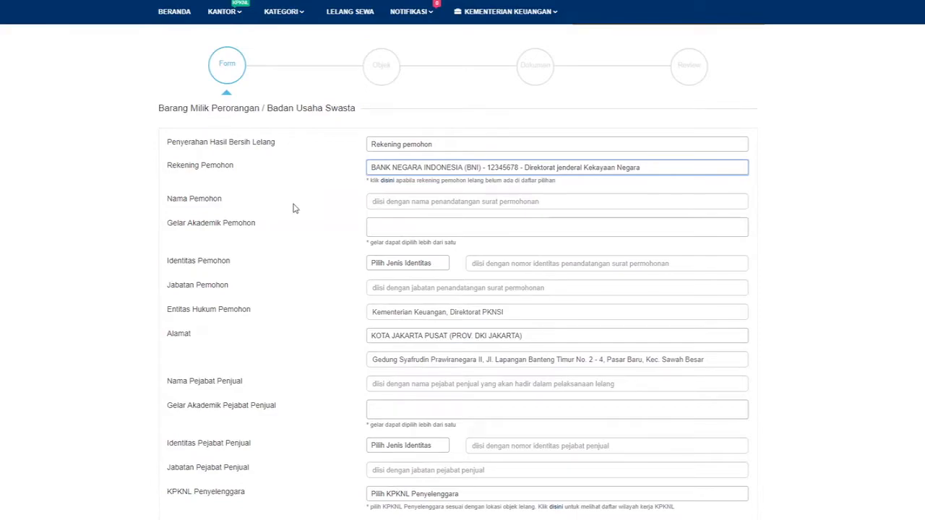
{"action": "left_click", "coordinate": [377, 203]}
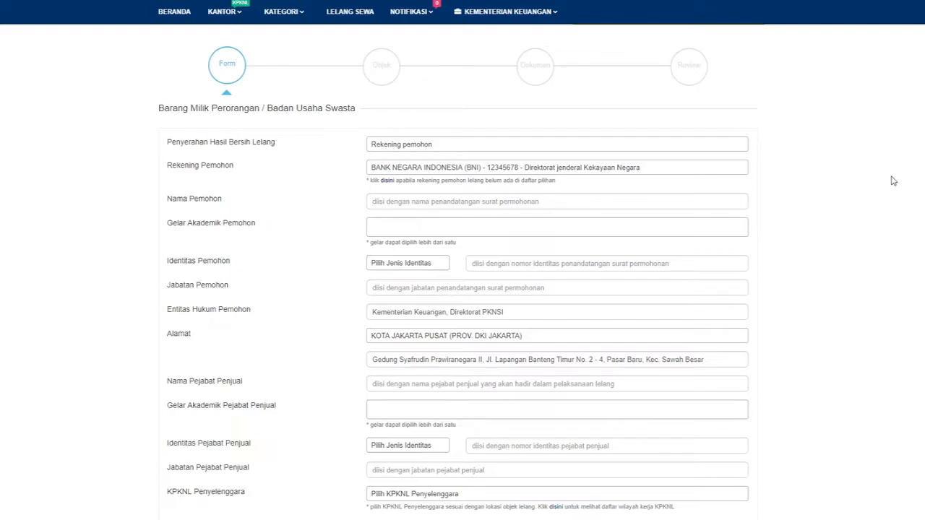
{"action": "type", "text": "Sumarno"}
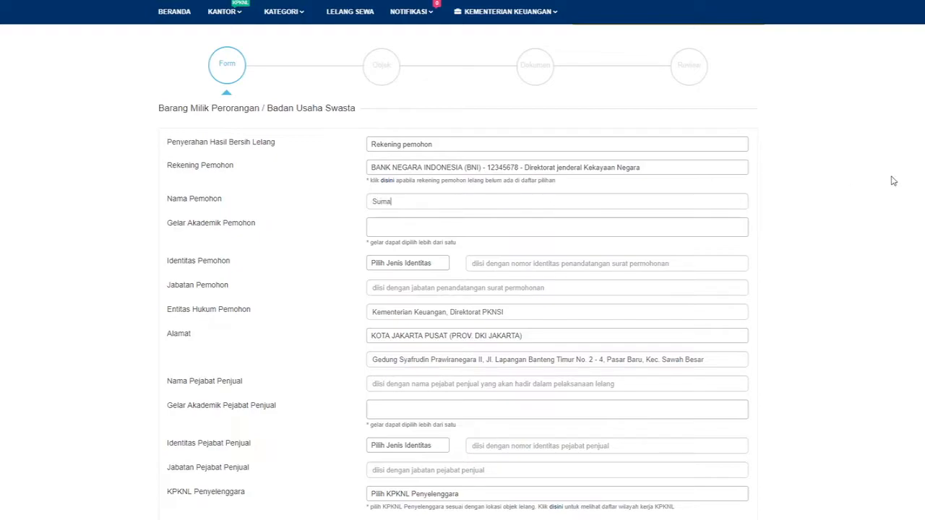
Add the titles Magister Manajemen (M.M.) and Sarjana Ekonomi (S.E.) to the applicant.
{"action": "left_click", "coordinate": [715, 227]}
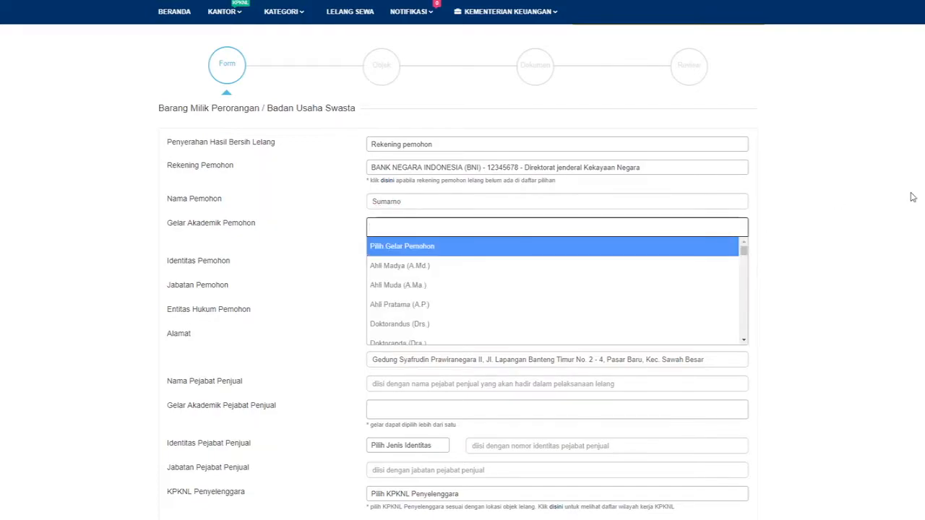
{"action": "scroll", "coordinate": [912, 196], "scroll_direction": "down", "scroll_amount": 1}
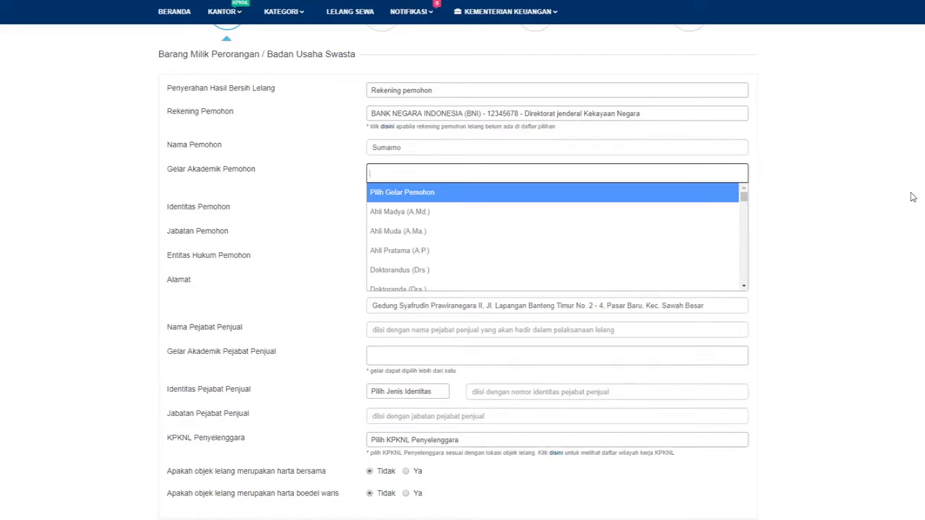
{"action": "type", "text": "Manaj"}
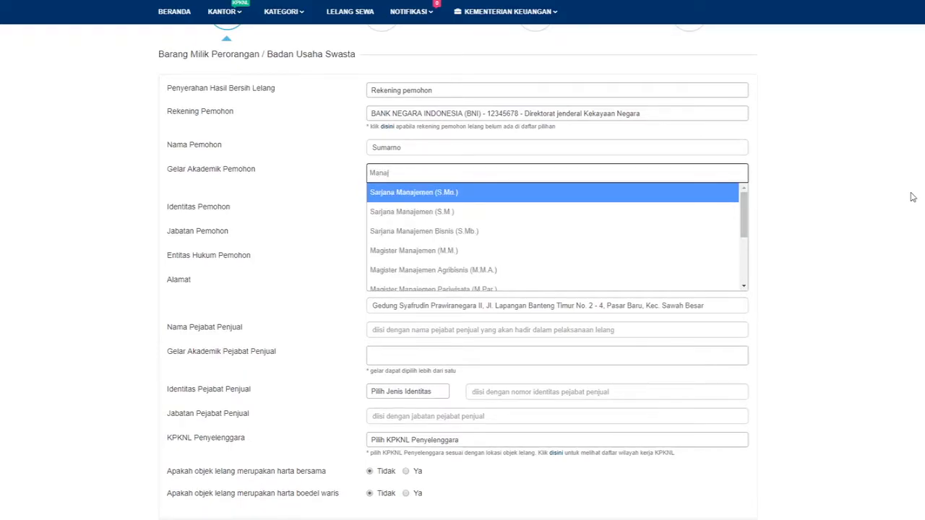
{"action": "left_click", "coordinate": [458, 251]}
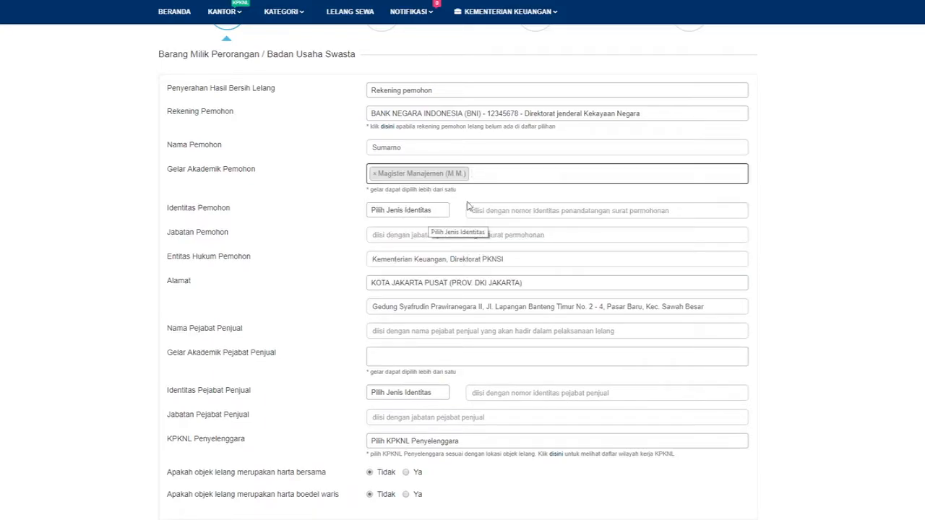
{"action": "left_click", "coordinate": [526, 173]}
{"action": "type", "text": "S"}
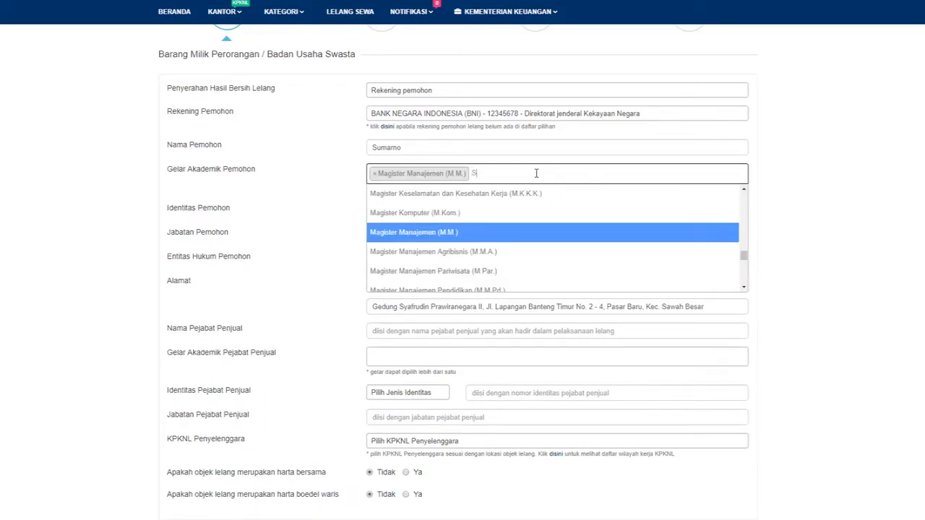
{"action": "type", "text": "arjana Eko"}
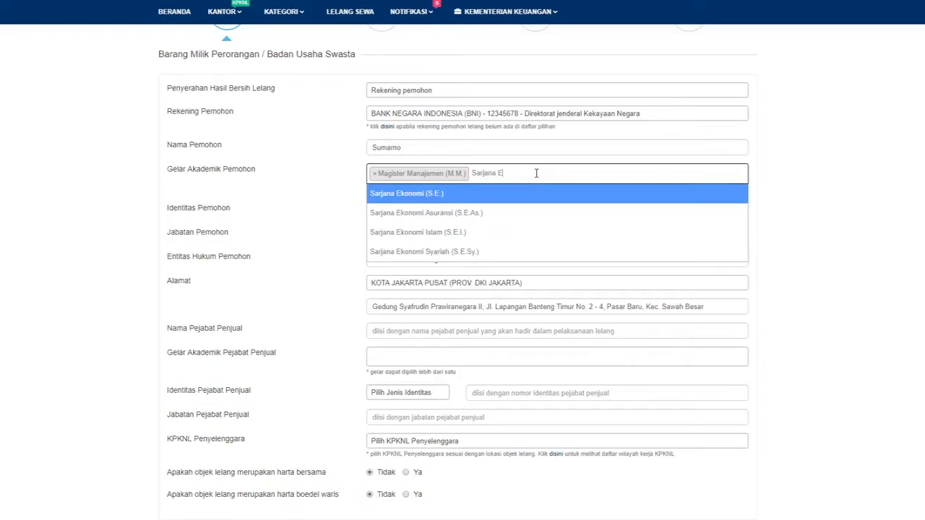
{"action": "left_click", "coordinate": [525, 194]}
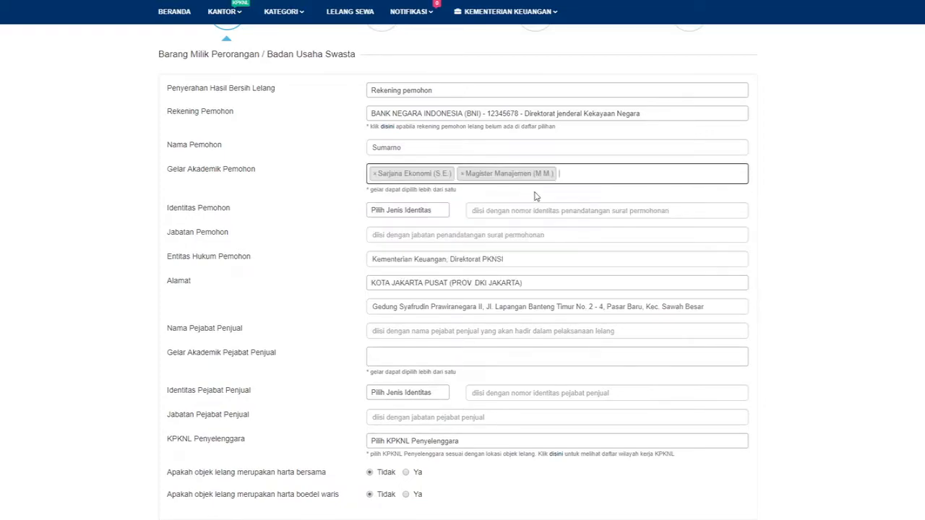
{"action": "left_click", "coordinate": [425, 213]}
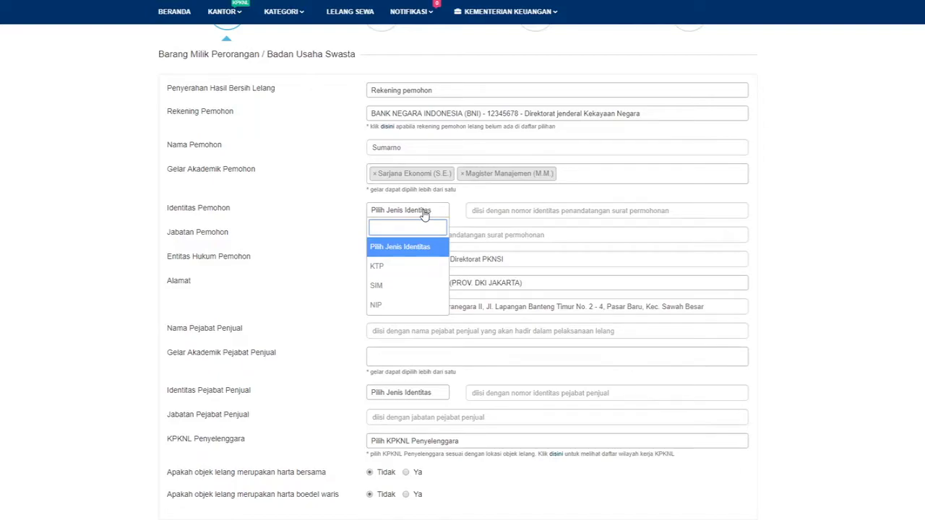
Set the applicant's identity to KTP with its ID number and position Direktur.
{"action": "left_click", "coordinate": [417, 270]}
{"action": "left_click", "coordinate": [502, 208]}
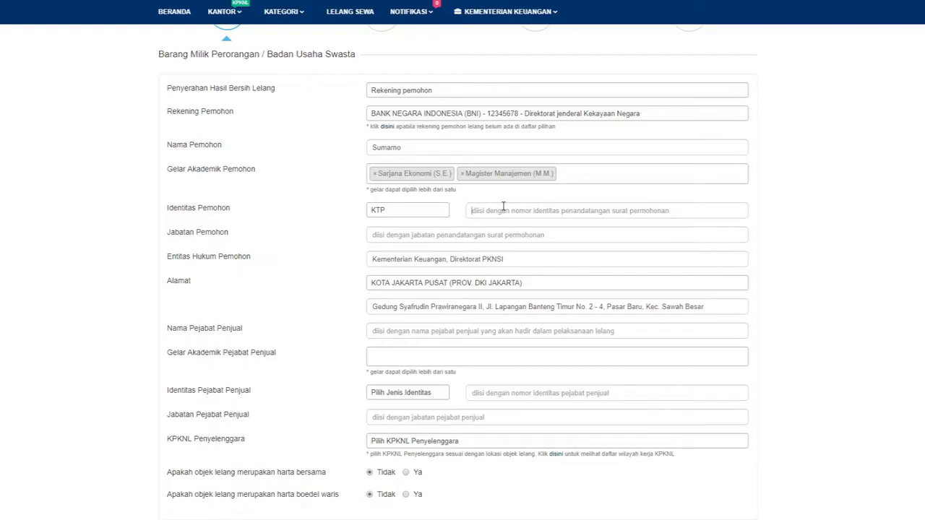
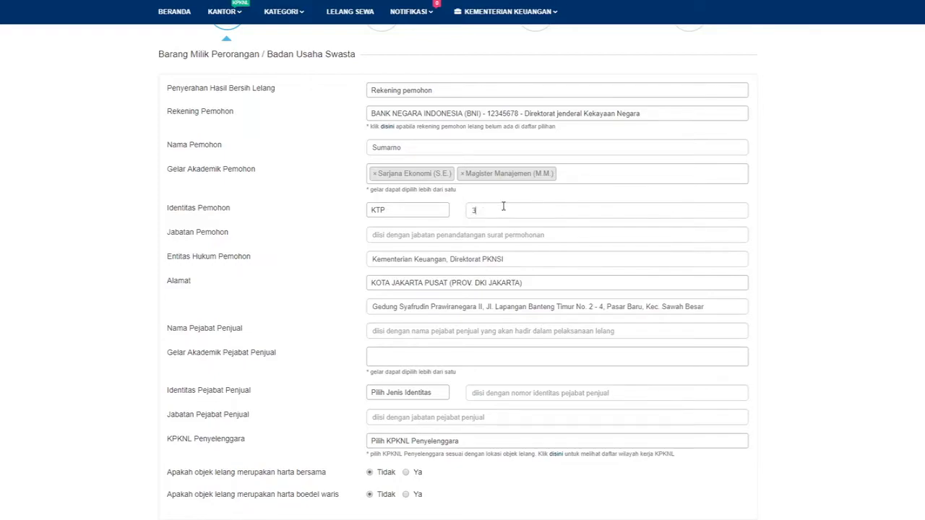
{"action": "left_click", "coordinate": [499, 232]}
{"action": "scroll", "coordinate": [305, 245], "scroll_direction": "down", "scroll_amount": 1}
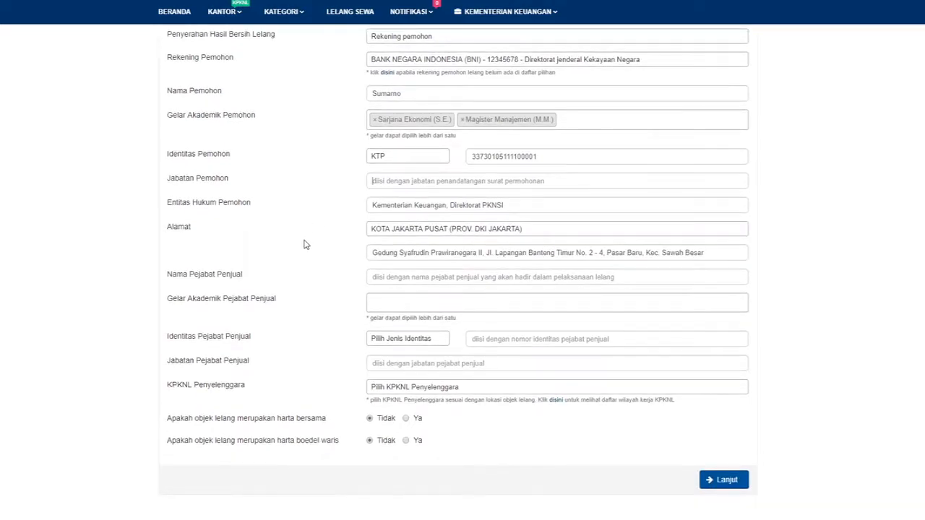
{"action": "type", "text": "Di"}
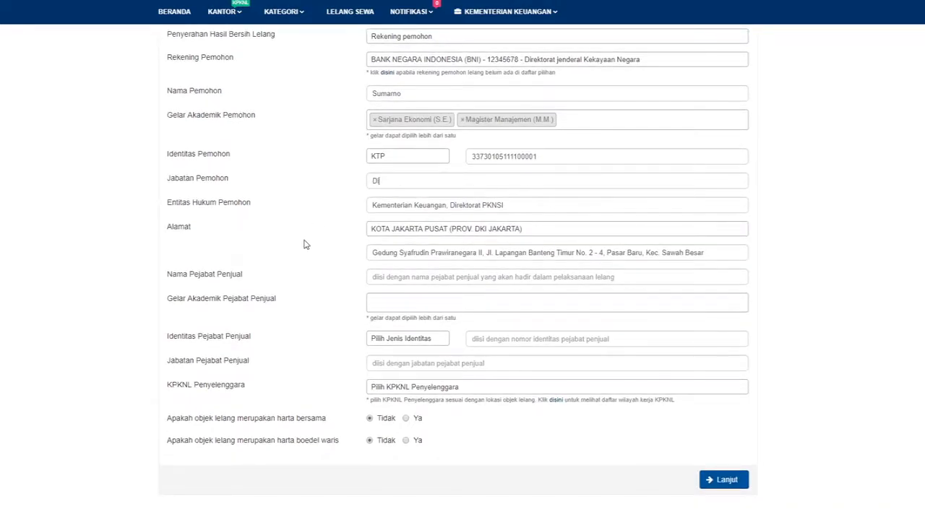
{"action": "type", "text": "rektur"}
Expand the legal entity name PKNSI to 'Pengelolaan Kekayaan Negara dan Sistem Informasi'.
{"action": "left_click", "coordinate": [548, 206]}
{"action": "key", "text": "BackSpace"}
{"action": "key", "text": "BackSpace"}
{"action": "key", "text": "BackSpace"}
{"action": "key", "text": "BackSpace"}
{"action": "type", "text": "engelolaan Kekayaan Negara dan Sistem Informasi"}
{"action": "left_click", "coordinate": [275, 235]}
{"action": "scroll", "coordinate": [343, 230], "scroll_direction": "down", "scroll_amount": 1}
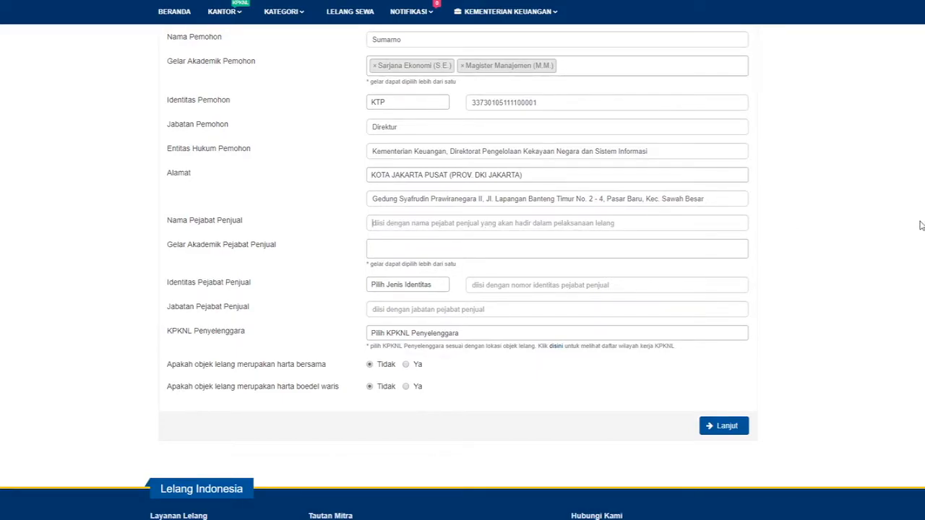
Enter the selling official's name and give them the Sarjana Komputer (S.Kom.) title.
{"action": "type", "text": "Sutini"}
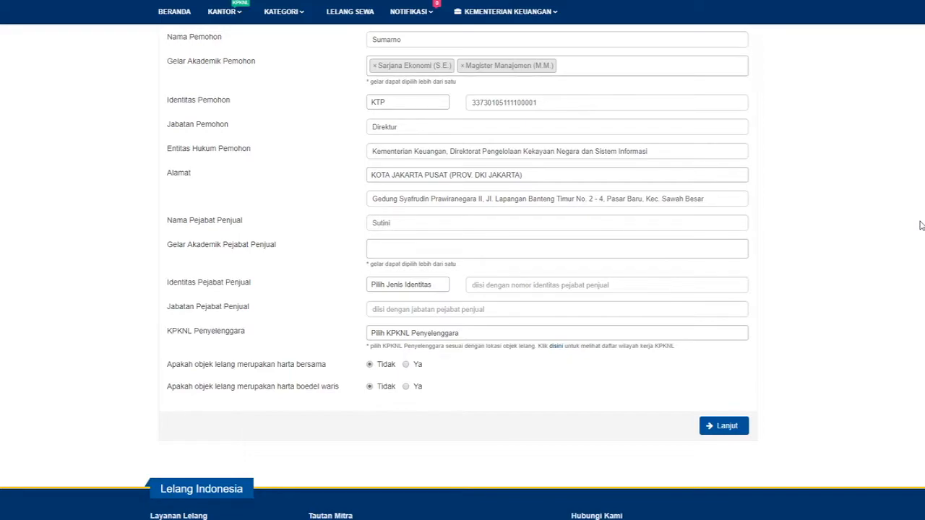
{"action": "left_click", "coordinate": [714, 247]}
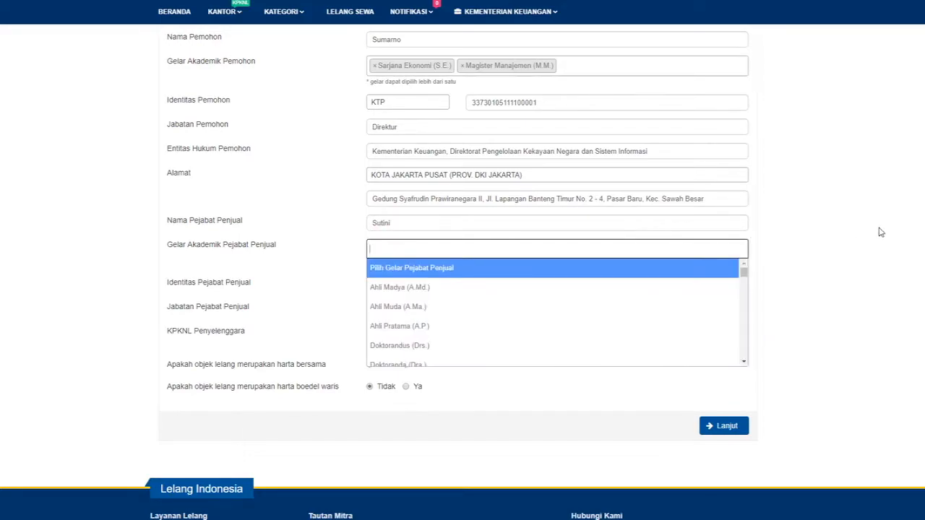
{"action": "type", "text": "Sarjana Kom"}
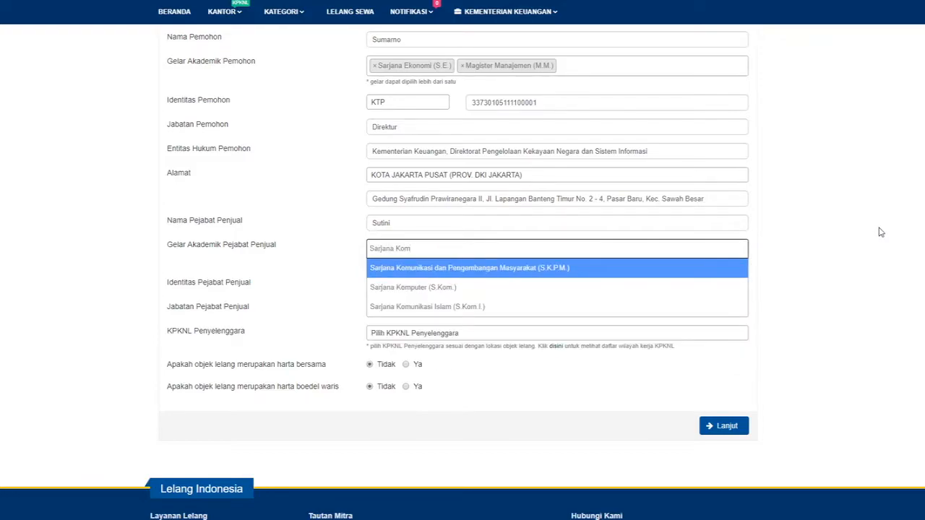
{"action": "key", "text": "Down"}
{"action": "key", "text": "Return"}
Set the official's identity to KTP with its number and position Kepala Seksi.
{"action": "left_click", "coordinate": [398, 287]}
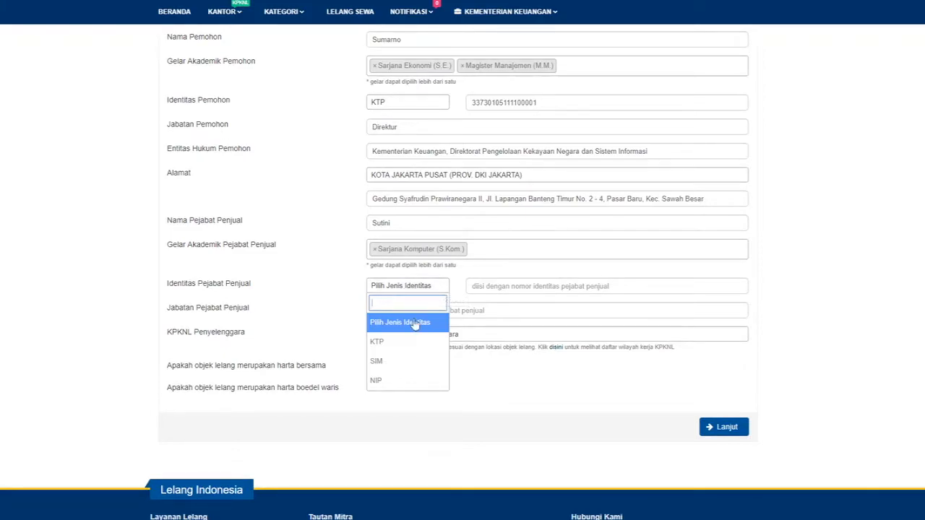
{"action": "left_click", "coordinate": [401, 341]}
{"action": "left_click", "coordinate": [513, 286]}
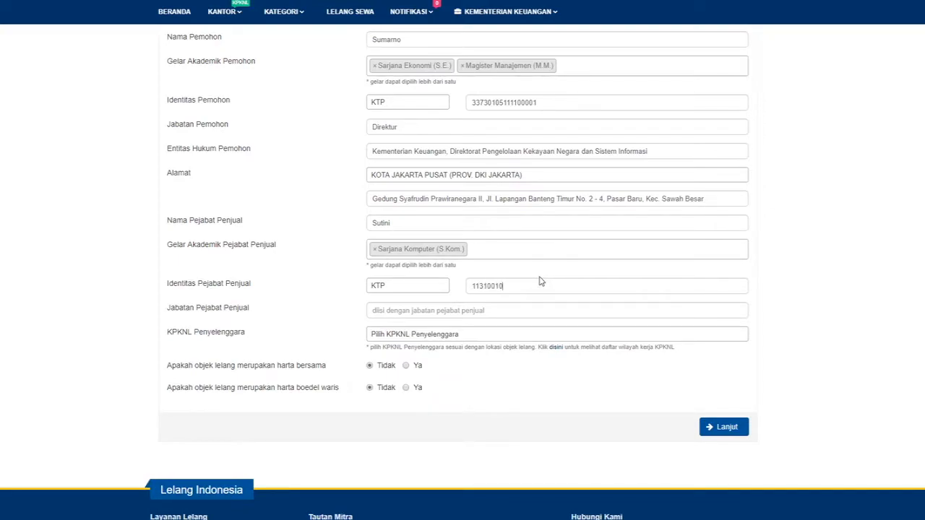
{"action": "left_click", "coordinate": [522, 312]}
{"action": "scroll", "coordinate": [899, 313], "scroll_direction": "down", "scroll_amount": 1}
{"action": "type", "text": "K"}
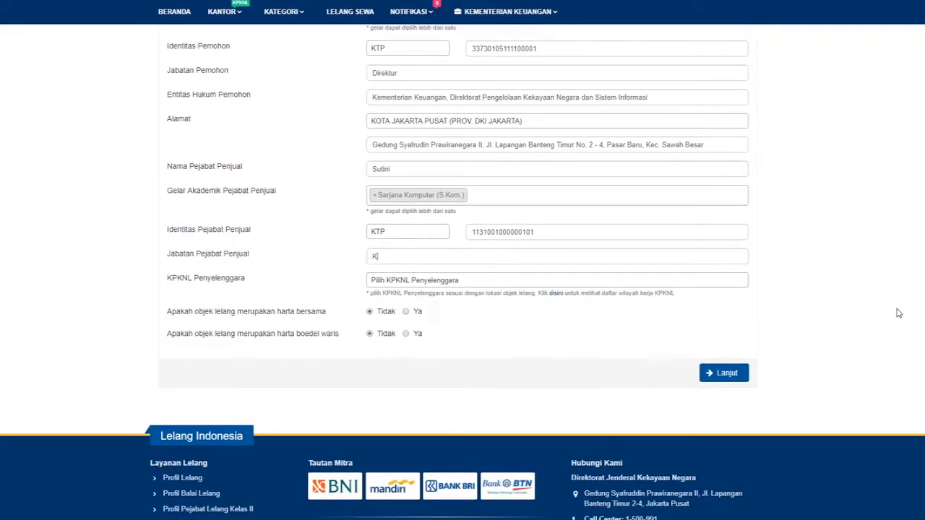
{"action": "type", "text": "epala Seksi"}
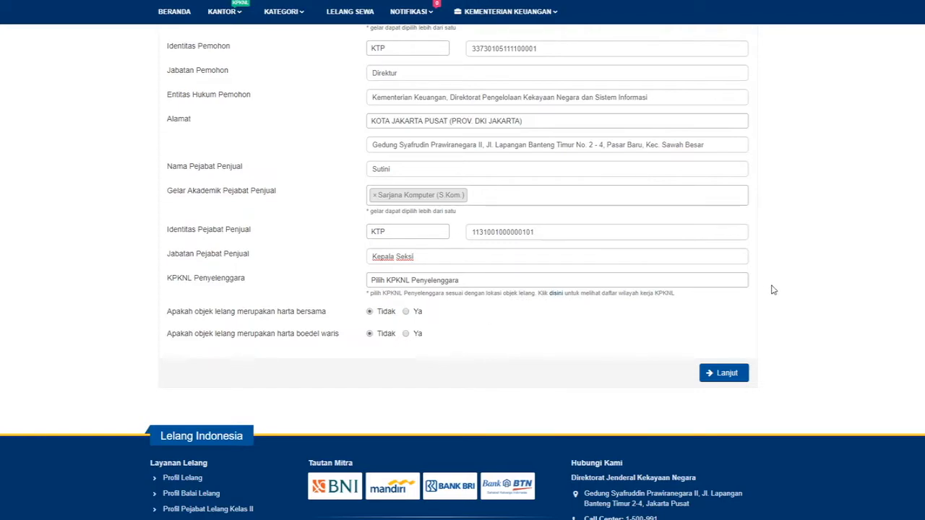
{"action": "left_click", "coordinate": [737, 288]}
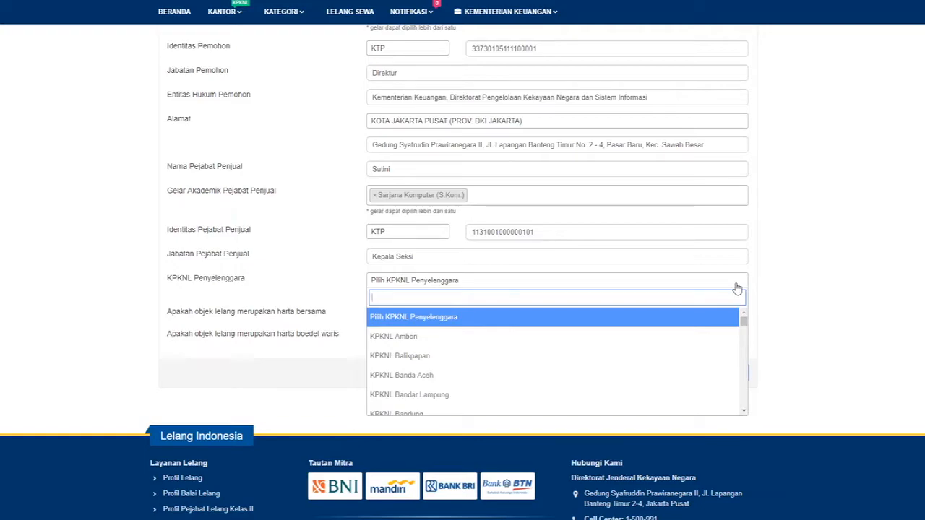
Leave KPKNL Penyelenggara unset and open the Wilayah Kerja KPKNL reference list.
{"action": "left_click", "coordinate": [737, 287]}
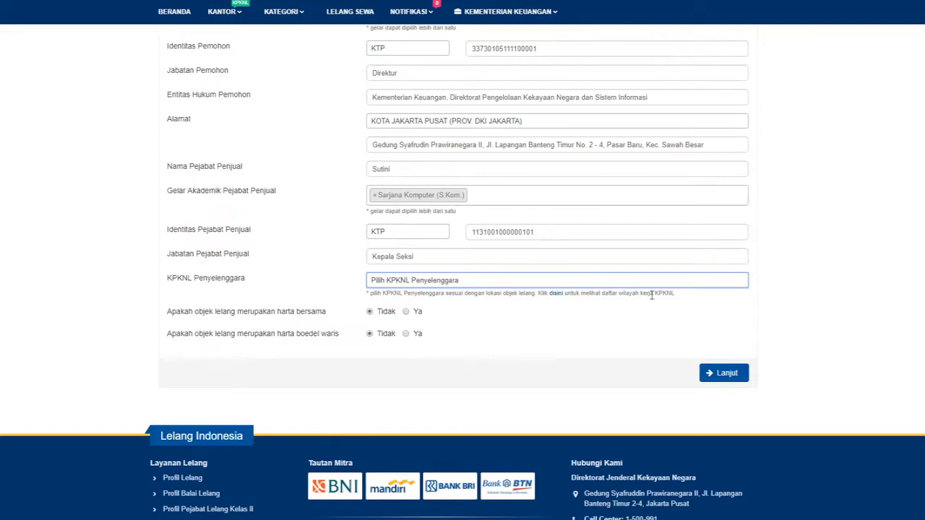
{"action": "left_click", "coordinate": [554, 295]}
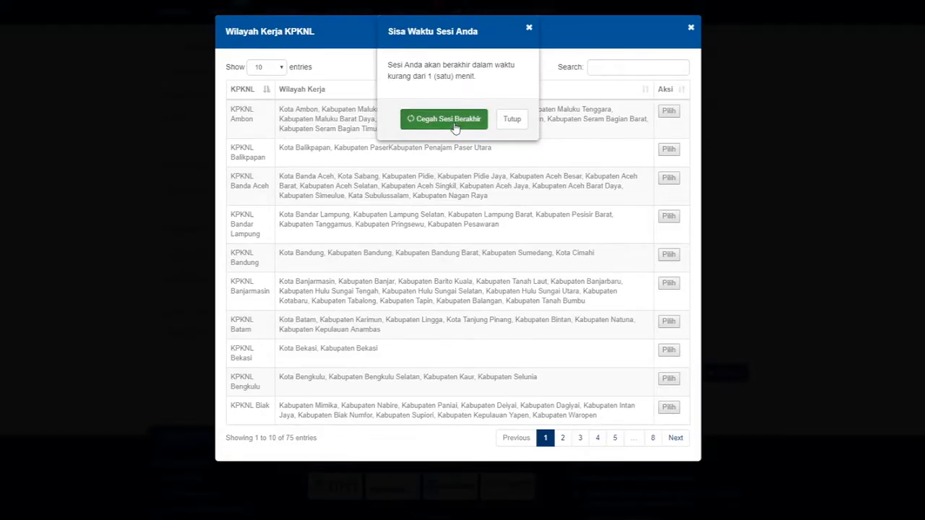
Search the KPKNL list for Kota Semarang and choose KPKNL Semarang as organising office.
{"action": "left_click", "coordinate": [453, 123]}
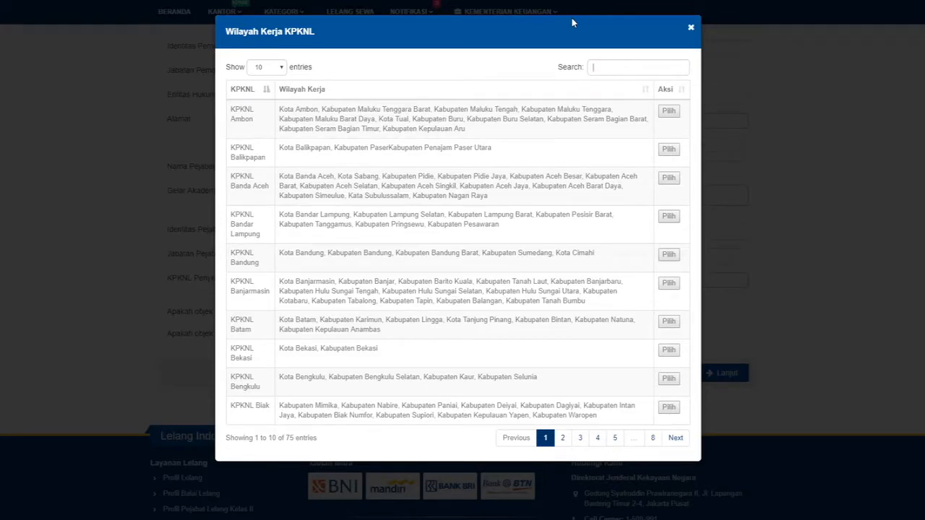
{"action": "type", "text": "Kota"}
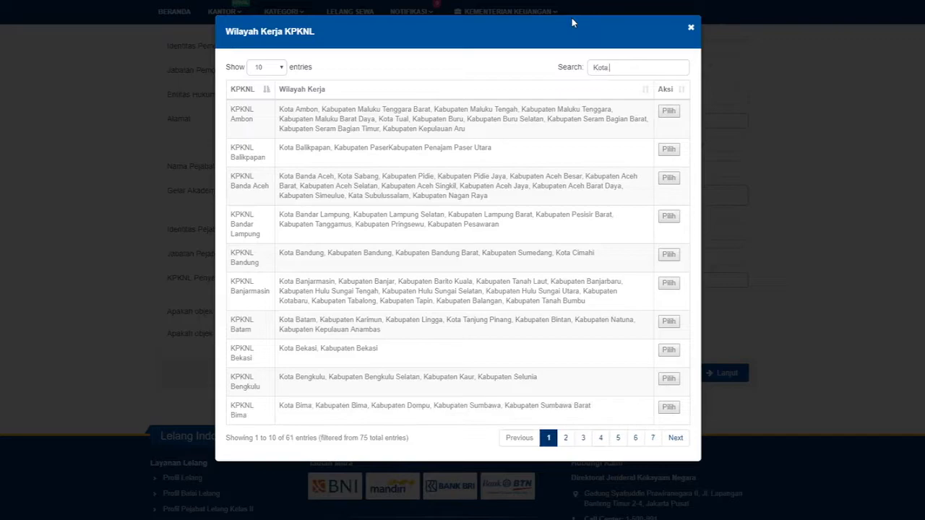
{"action": "type", "text": " Semarang"}
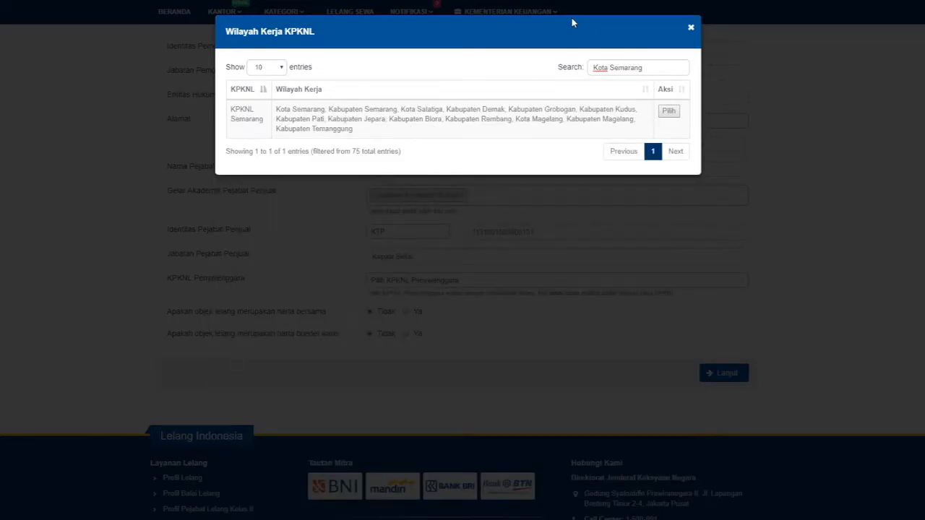
{"action": "left_click_drag", "start_coordinate": [230, 107], "coordinate": [267, 117]}
{"action": "left_click", "coordinate": [273, 114]}
{"action": "left_click", "coordinate": [668, 113]}
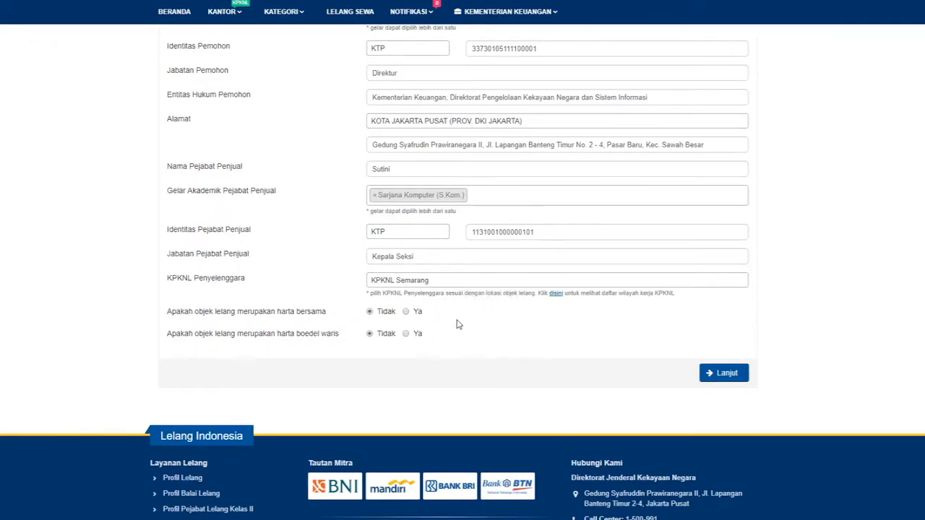
Set harta bersama to Ya, then save the applicant form with Lanjut and confirm.
{"action": "left_click", "coordinate": [406, 312]}
{"action": "left_click", "coordinate": [725, 373]}
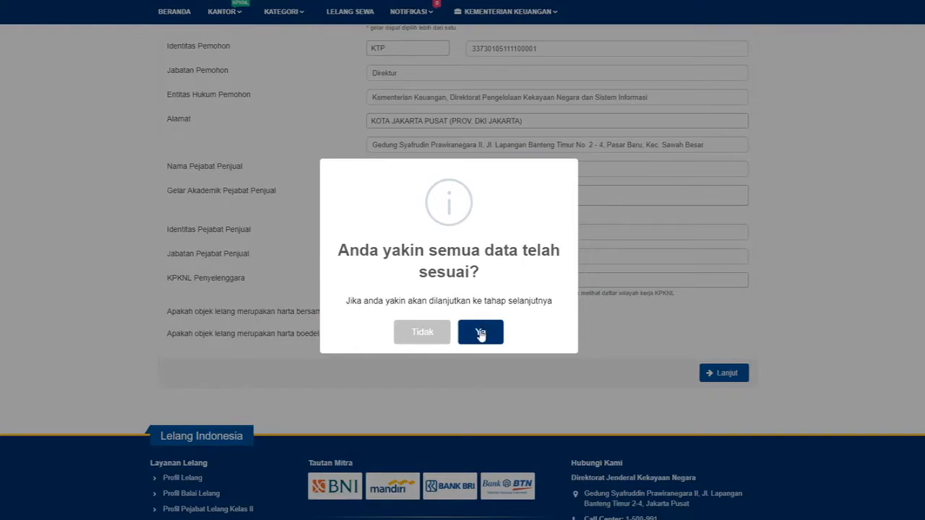
{"action": "left_click", "coordinate": [481, 334]}
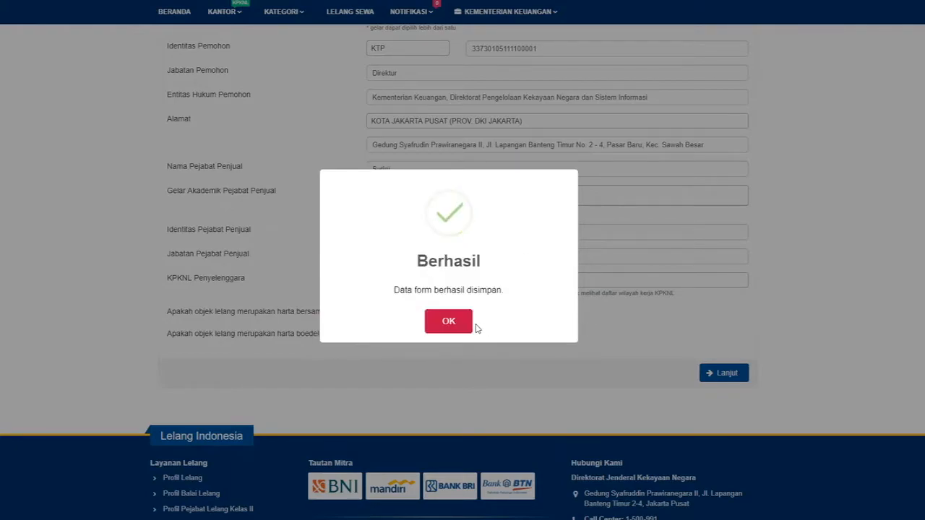
{"action": "left_click", "coordinate": [454, 326]}
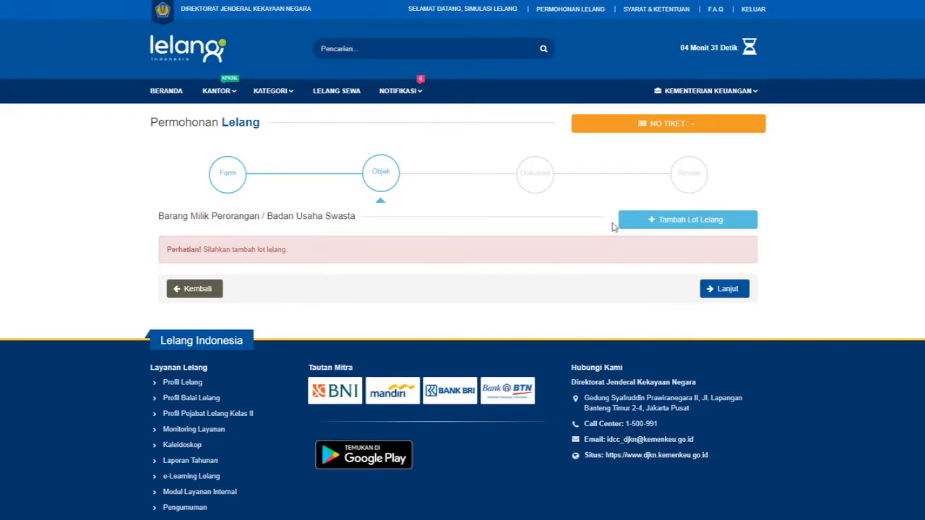
Add a KOTA SEMARANG (JAWA TENGAH) lot with Nilai Limit 5000000 and Uang Jaminan 1000000.
{"action": "left_click", "coordinate": [664, 224]}
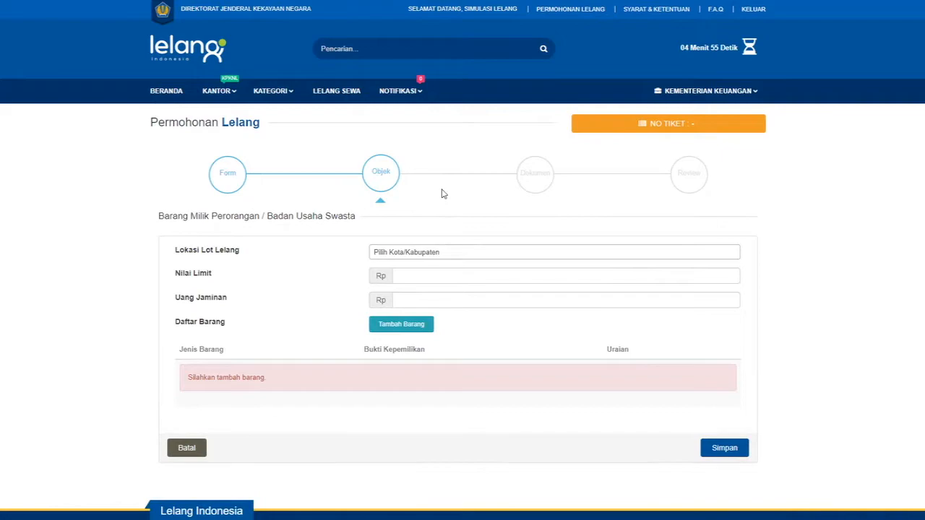
{"action": "left_click", "coordinate": [444, 254]}
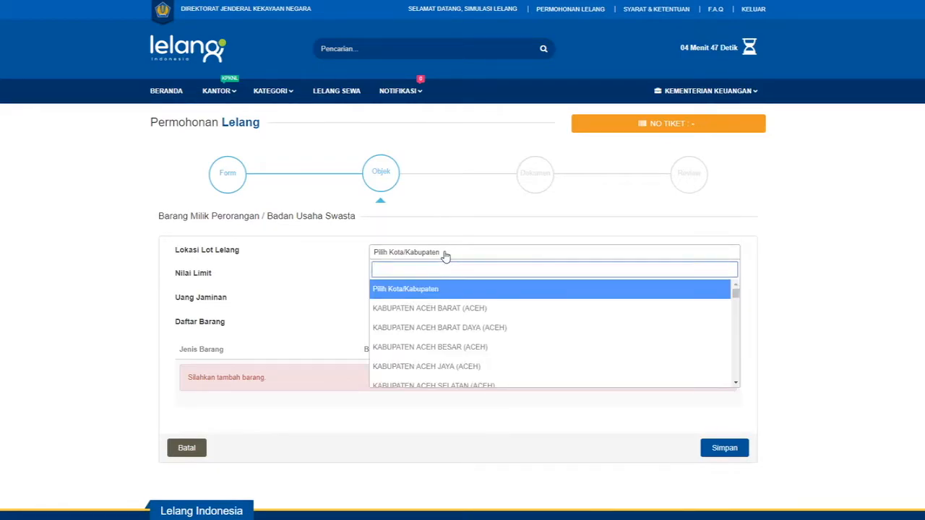
{"action": "type", "text": "semarang"}
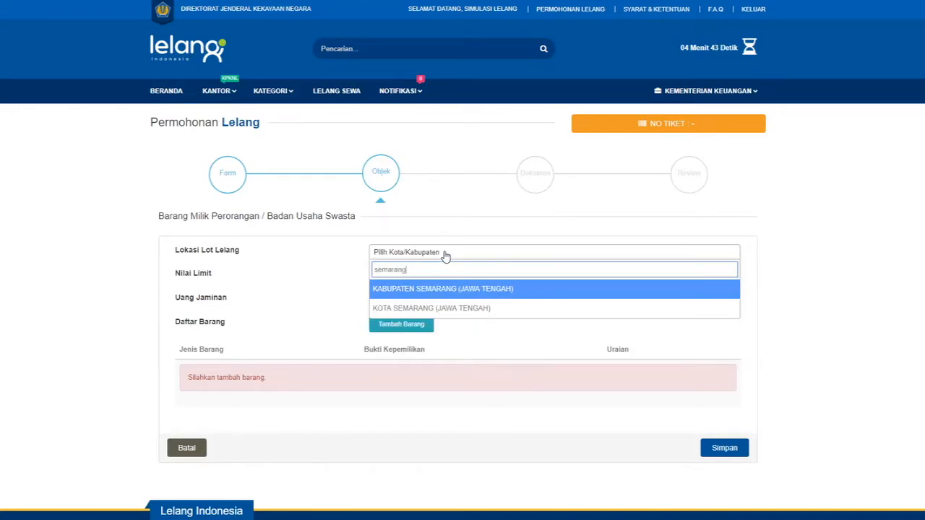
{"action": "key", "text": "Down"}
{"action": "key", "text": "Return"}
{"action": "left_click", "coordinate": [441, 275]}
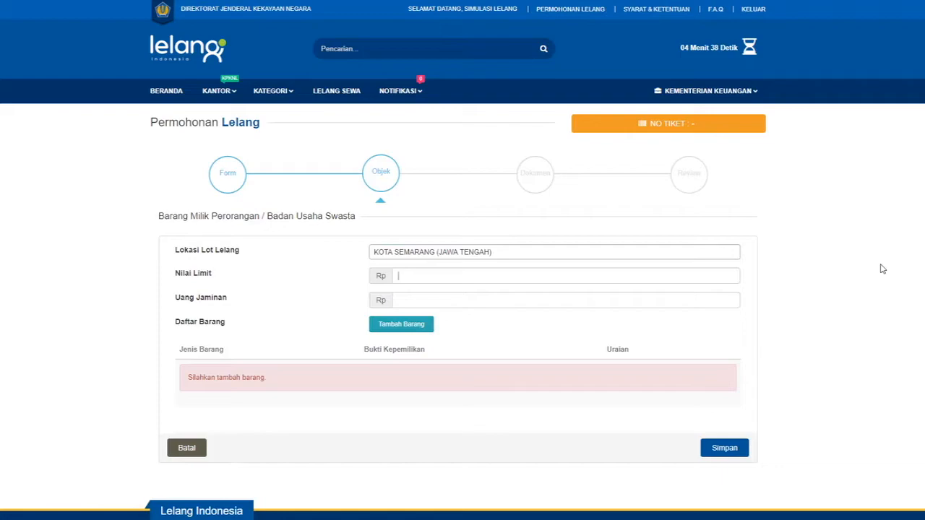
{"action": "type", "text": "50000001000000"}
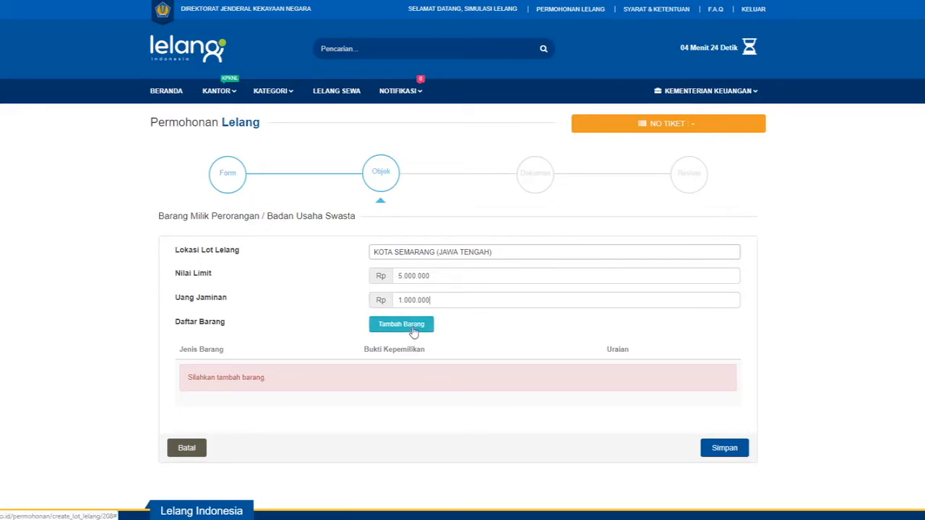
{"action": "left_click", "coordinate": [402, 325]}
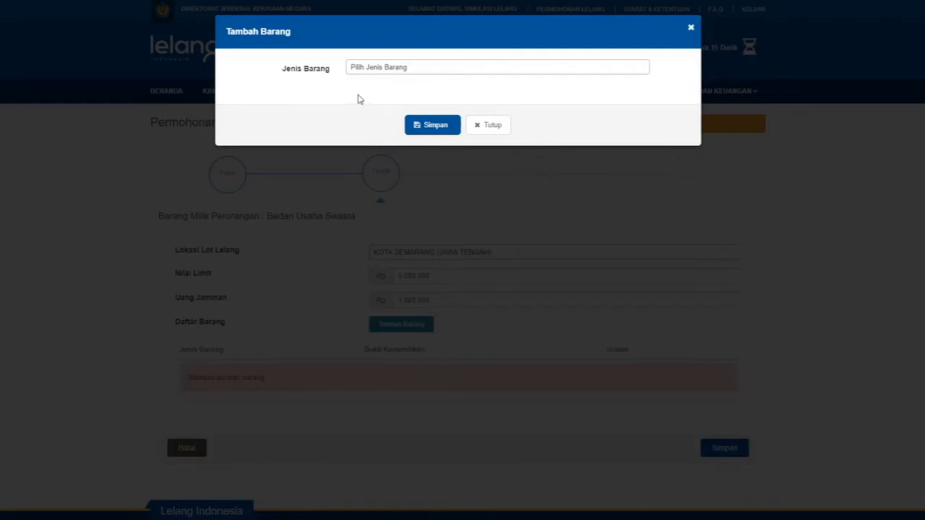
{"action": "left_click", "coordinate": [389, 73]}
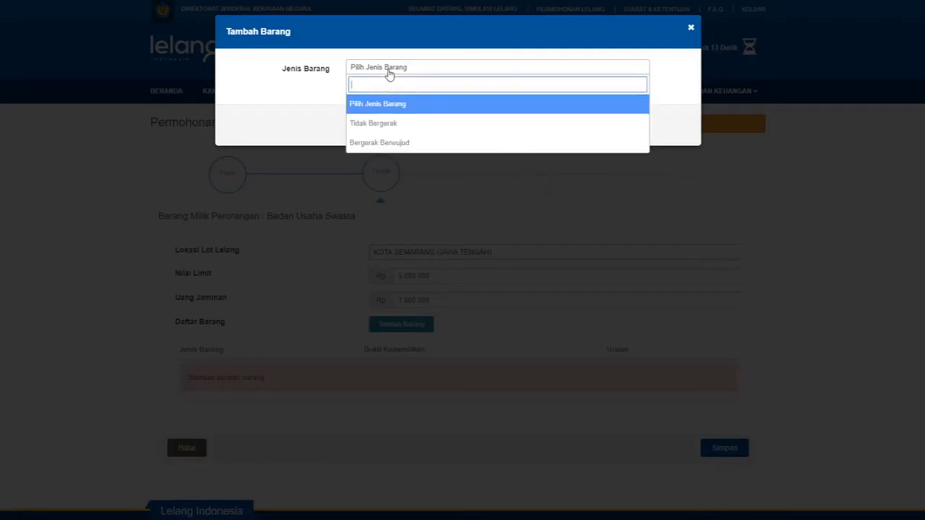
{"action": "left_click", "coordinate": [401, 143]}
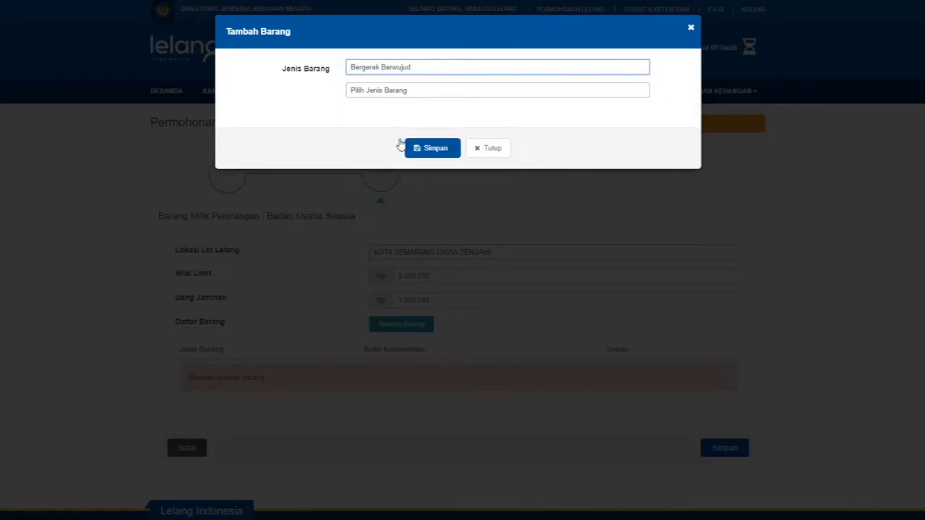
{"action": "left_click", "coordinate": [398, 94]}
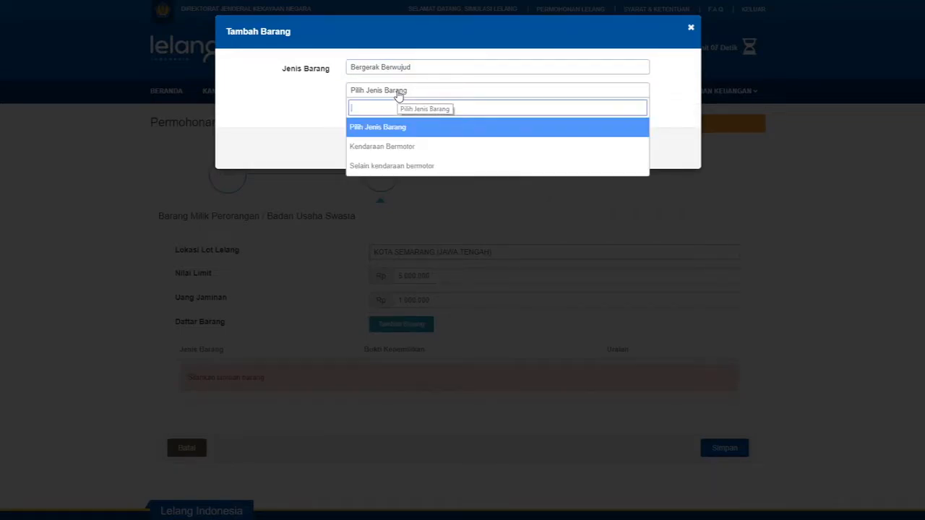
{"action": "left_click", "coordinate": [417, 167]}
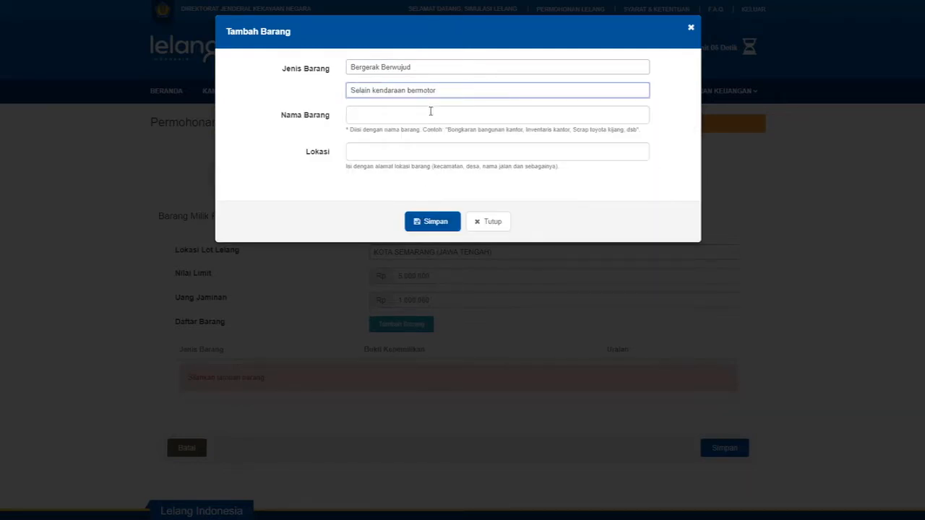
{"action": "left_click", "coordinate": [429, 115]}
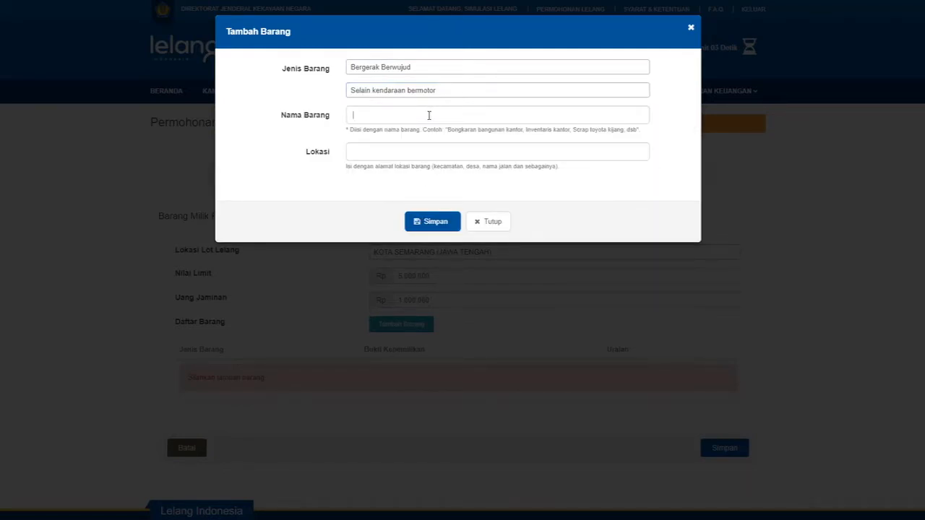
{"action": "type", "text": "Bongkaran Bangunan Kantor"}
{"action": "key", "text": "Tab"}
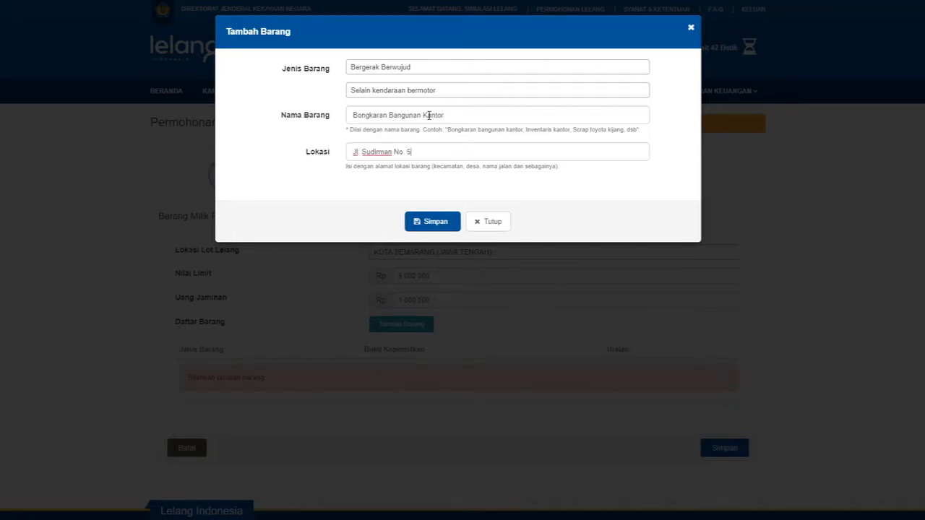
{"action": "left_click", "coordinate": [437, 223]}
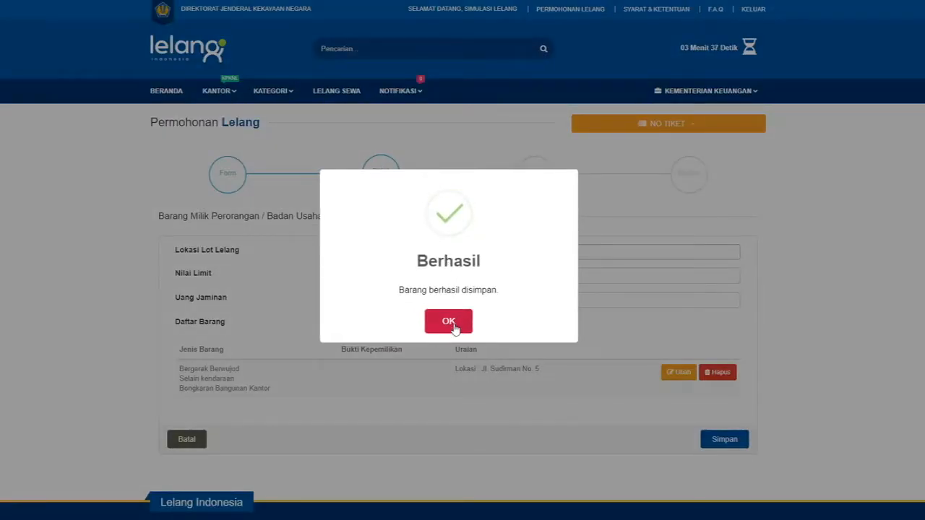
Review the Bongkaran Bangunan Kantor item row, then save the Kota Semarang lot and confirm.
{"action": "left_click", "coordinate": [454, 327]}
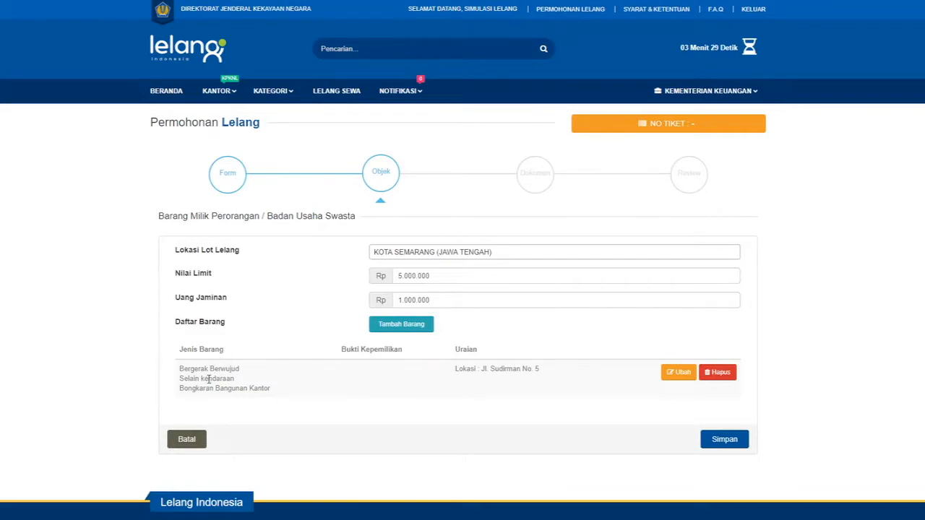
{"action": "left_click_drag", "start_coordinate": [181, 369], "coordinate": [250, 373]}
{"action": "left_click", "coordinate": [250, 374]}
{"action": "left_click_drag", "start_coordinate": [187, 388], "coordinate": [279, 393]}
{"action": "left_click", "coordinate": [279, 393]}
{"action": "left_click_drag", "start_coordinate": [482, 369], "coordinate": [557, 369]}
{"action": "left_click", "coordinate": [558, 369]}
{"action": "left_click", "coordinate": [724, 441]}
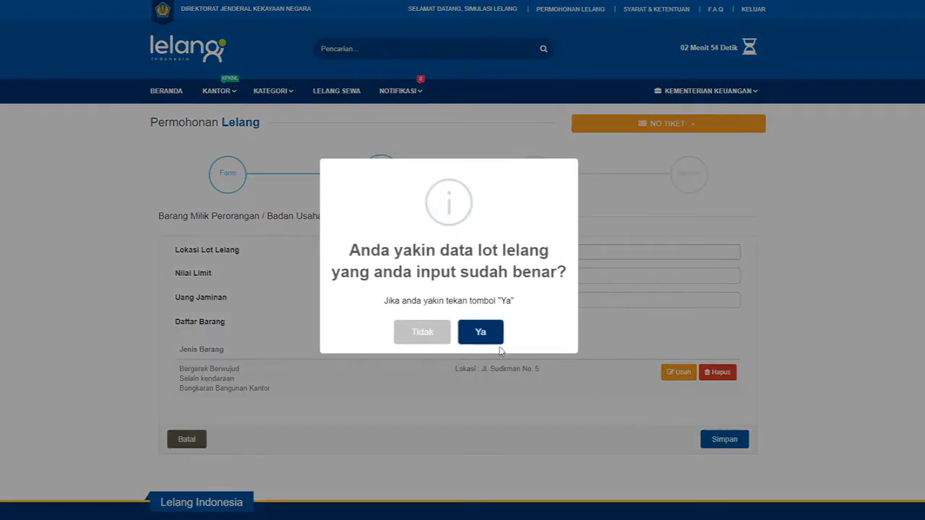
{"action": "left_click", "coordinate": [475, 334]}
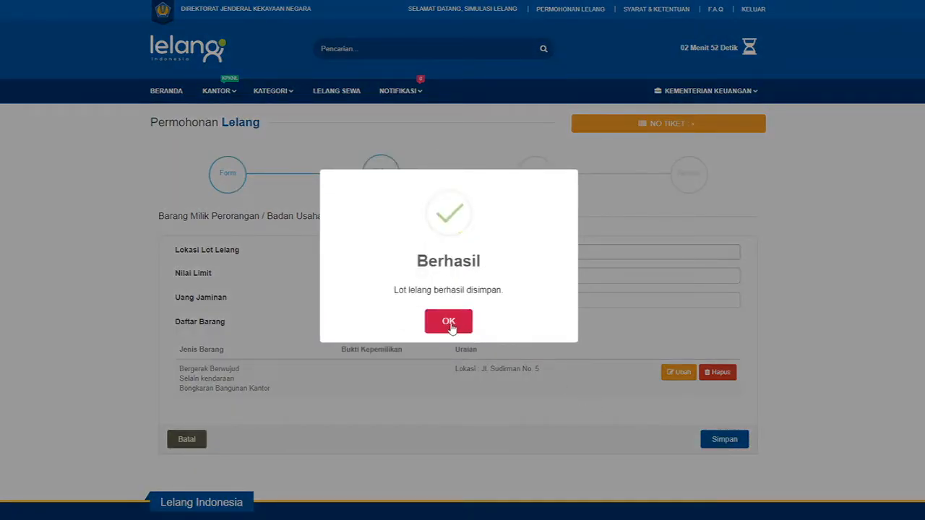
Dismiss the lot-saved message and view lot 0XEN8U's summary flagged as having no photos.
{"action": "left_click", "coordinate": [449, 323]}
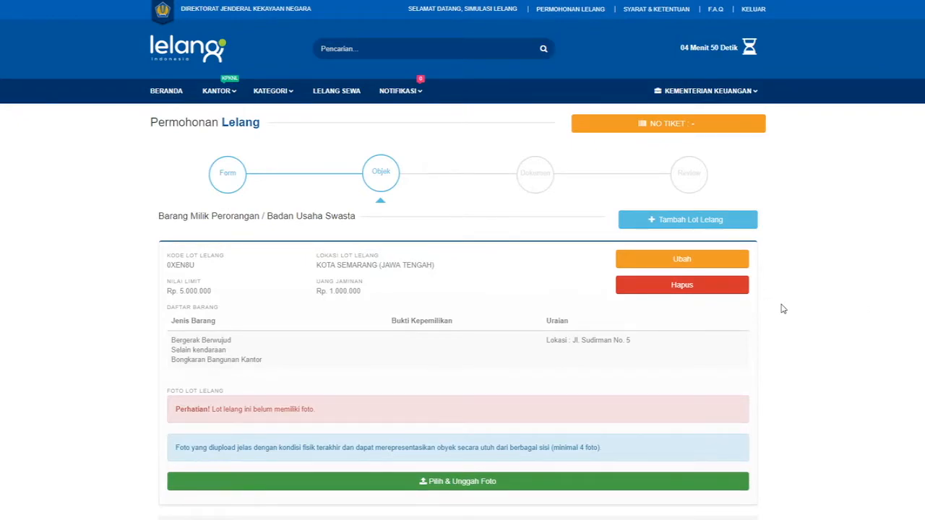
{"action": "scroll", "coordinate": [784, 309], "scroll_direction": "down", "scroll_amount": 1}
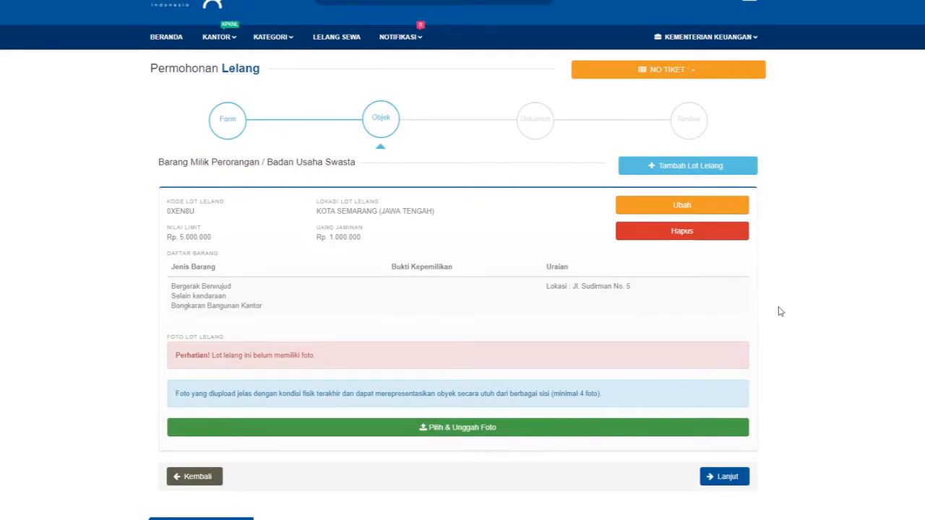
Upload photos 1.jpeg and 2.jpg to the lot, dismissing each success message.
{"action": "left_click", "coordinate": [530, 434]}
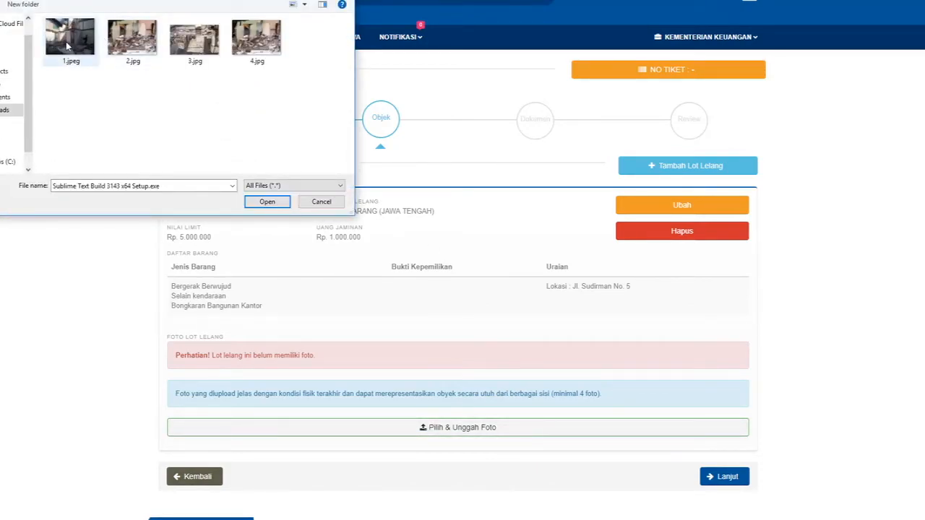
{"action": "left_click", "coordinate": [67, 45]}
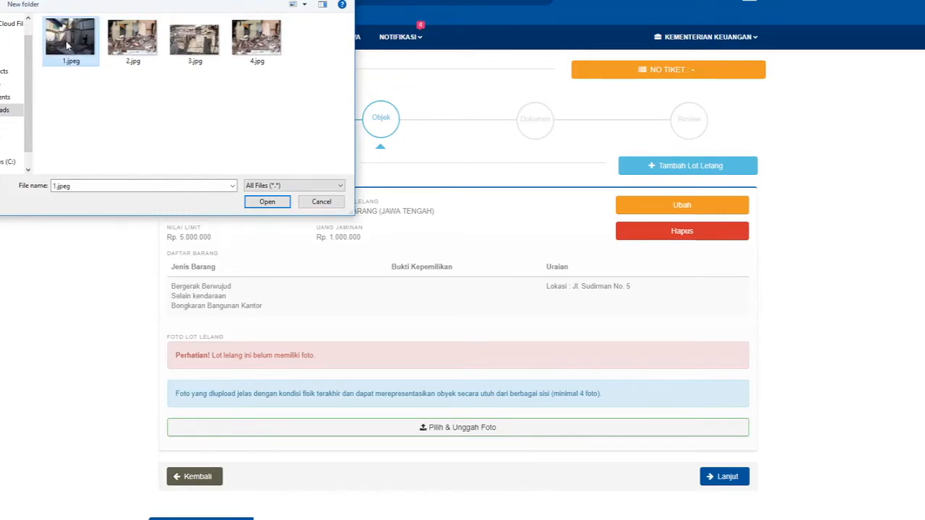
{"action": "left_click", "coordinate": [268, 201]}
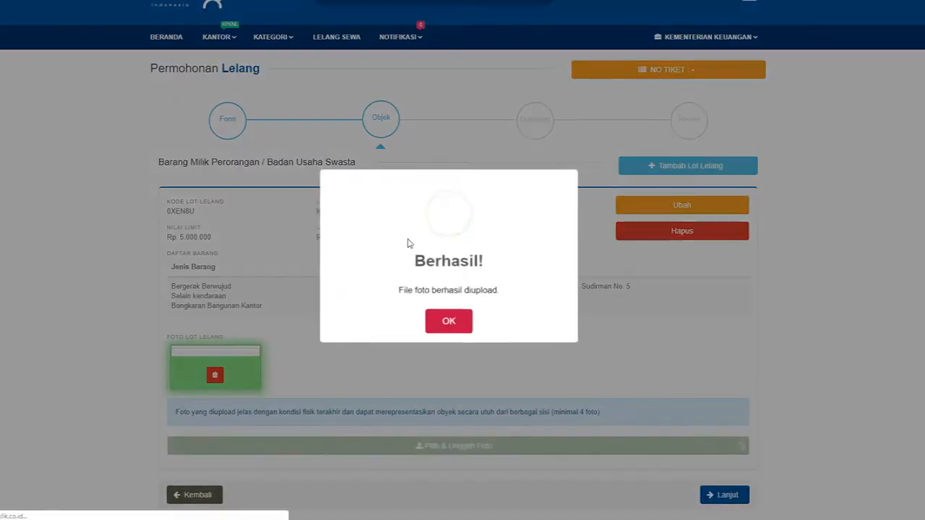
{"action": "left_click", "coordinate": [458, 324]}
{"action": "scroll", "coordinate": [458, 329], "scroll_direction": "down", "scroll_amount": 2}
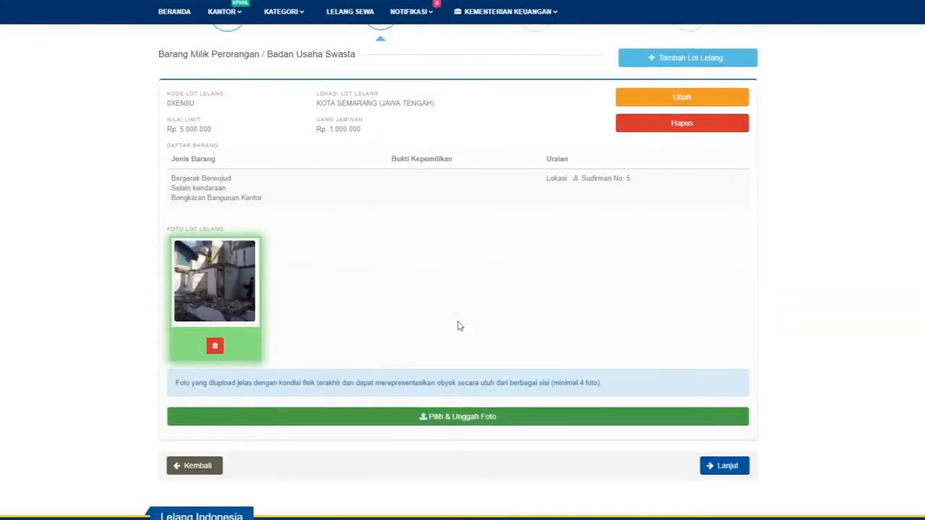
{"action": "left_click", "coordinate": [463, 416]}
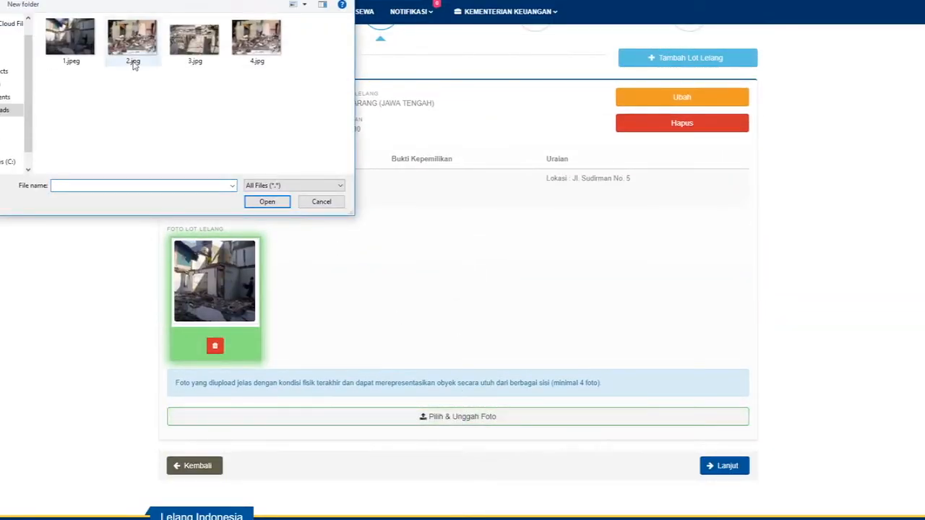
{"action": "left_click", "coordinate": [133, 49]}
{"action": "left_click", "coordinate": [267, 201]}
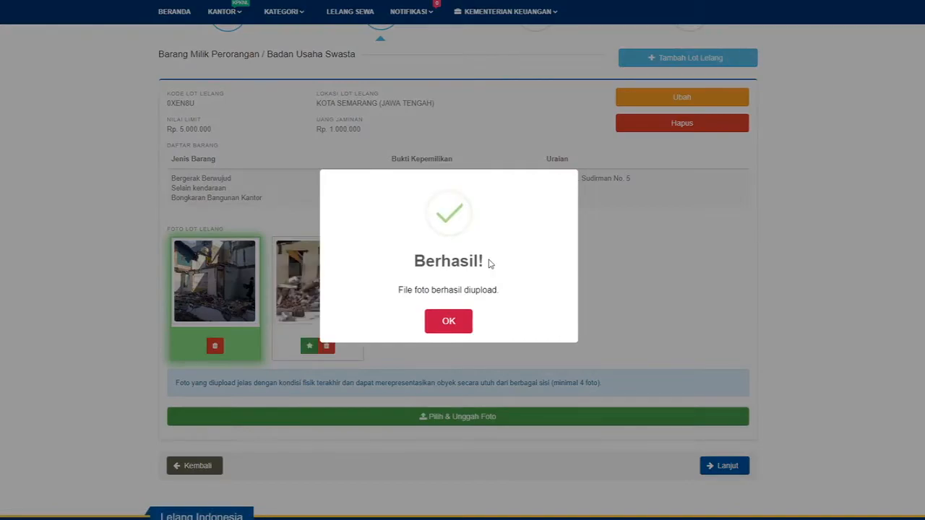
{"action": "left_click", "coordinate": [449, 322]}
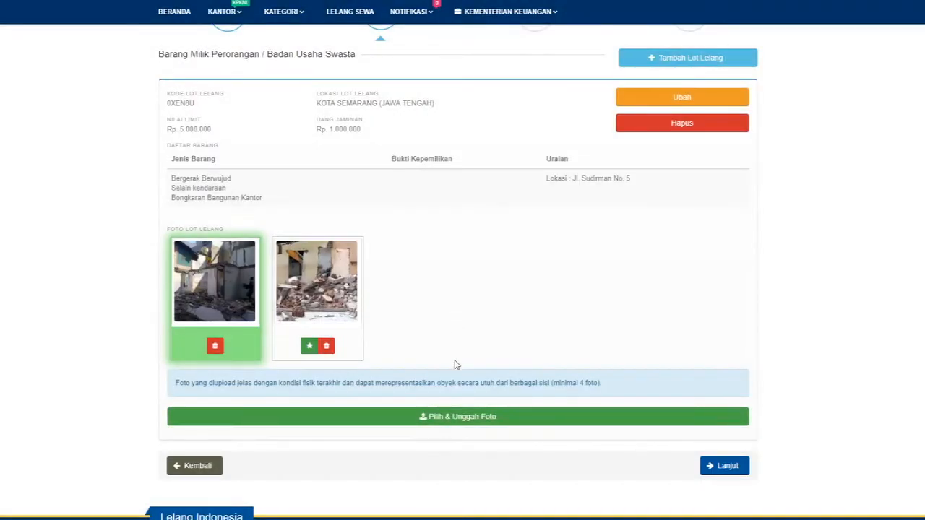
Upload photos 3.jpg and 4.jpg to reach the four-photo minimum.
{"action": "left_click", "coordinate": [455, 419]}
{"action": "double_click", "coordinate": [199, 48]}
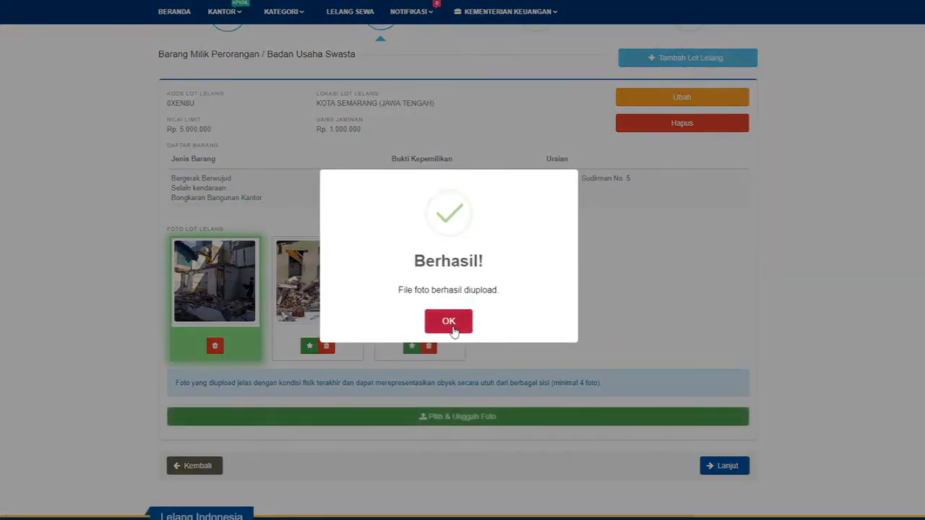
{"action": "left_click", "coordinate": [449, 322]}
{"action": "left_click", "coordinate": [477, 414]}
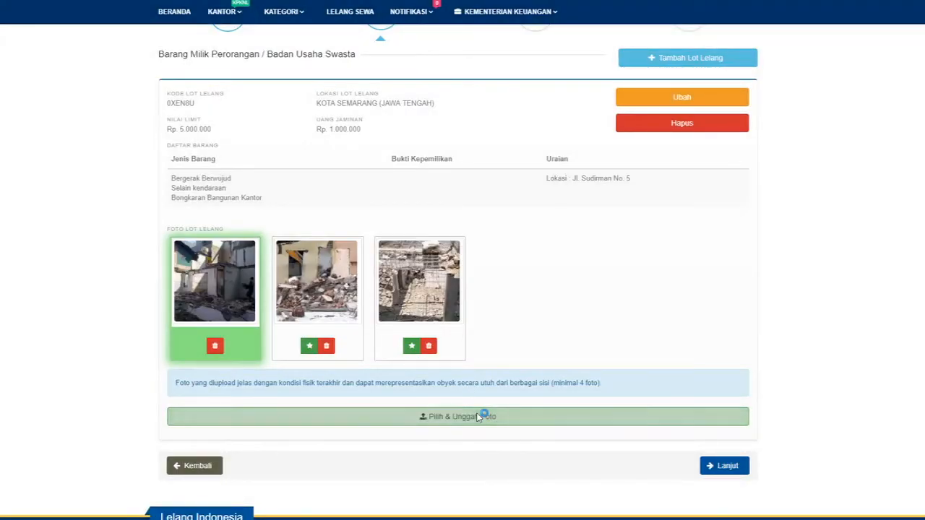
{"action": "double_click", "coordinate": [253, 47]}
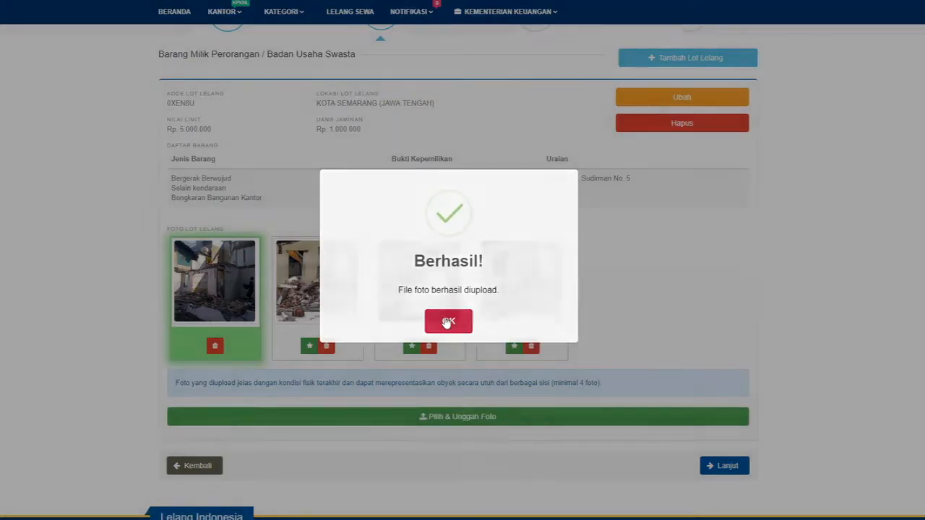
{"action": "left_click", "coordinate": [447, 322]}
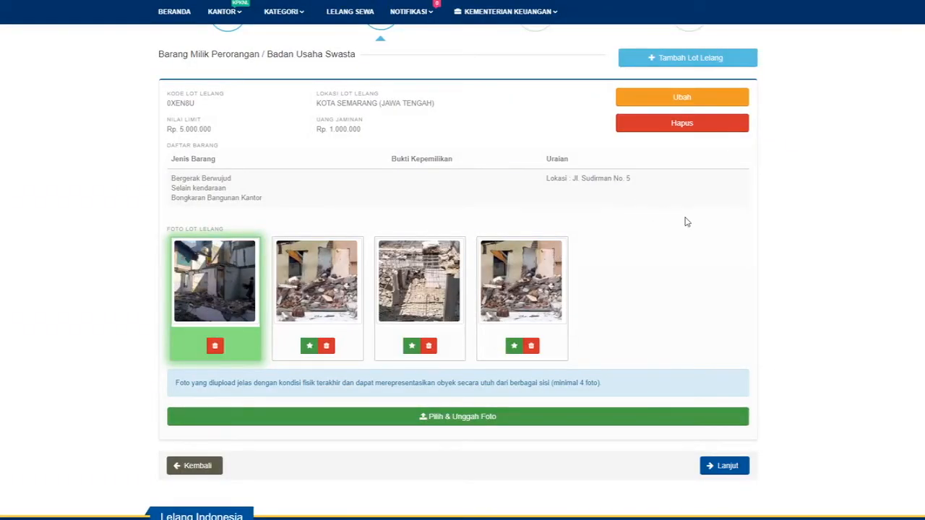
{"action": "scroll", "coordinate": [684, 221], "scroll_direction": "down", "scroll_amount": 1}
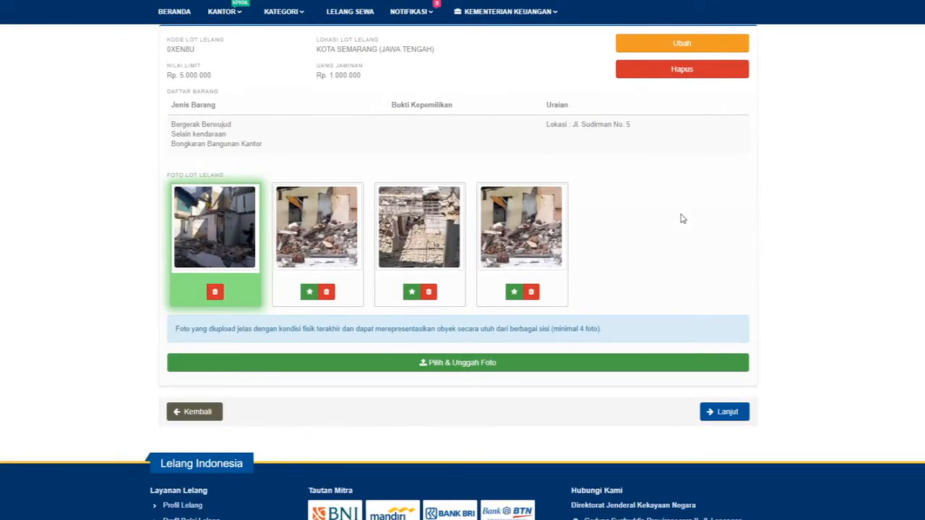
Continue past the Objek step to the Dokumen step listing Surat Permohonan and Daftar Barang.
{"action": "scroll", "coordinate": [683, 219], "scroll_direction": "up", "scroll_amount": 1}
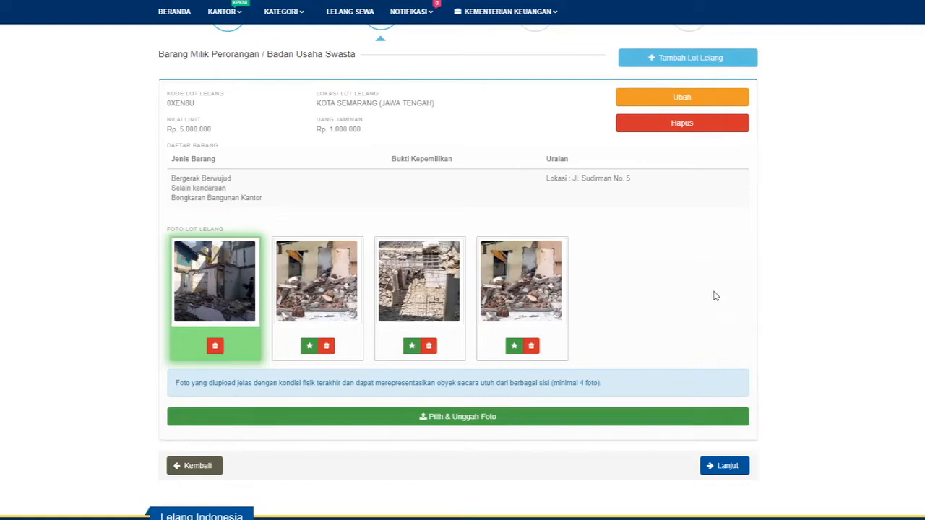
{"action": "left_click", "coordinate": [727, 468]}
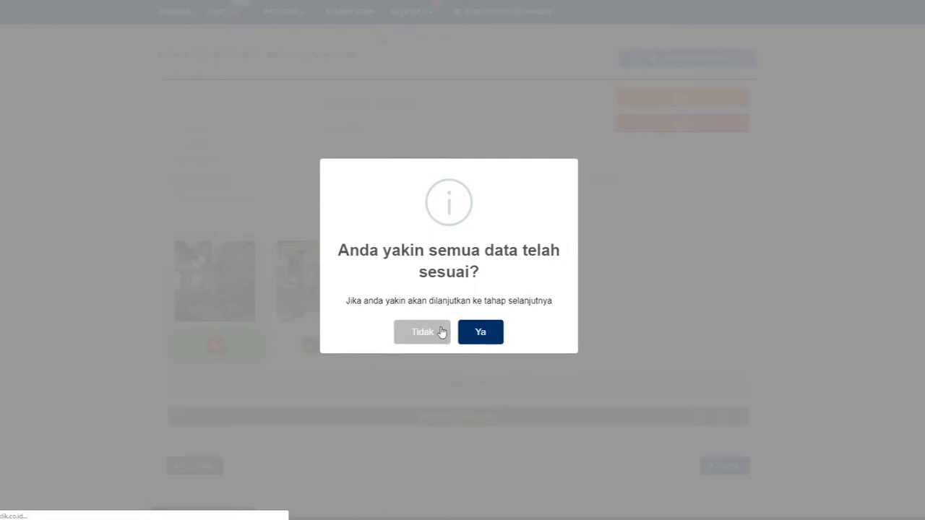
{"action": "scroll", "coordinate": [765, 182], "scroll_direction": "down", "scroll_amount": 2}
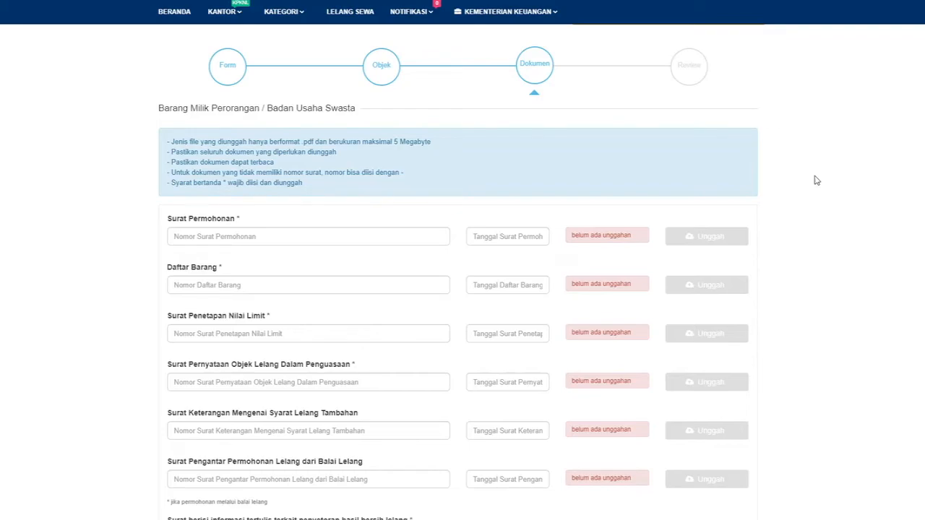
{"action": "left_click_drag", "start_coordinate": [241, 221], "coordinate": [168, 220]}
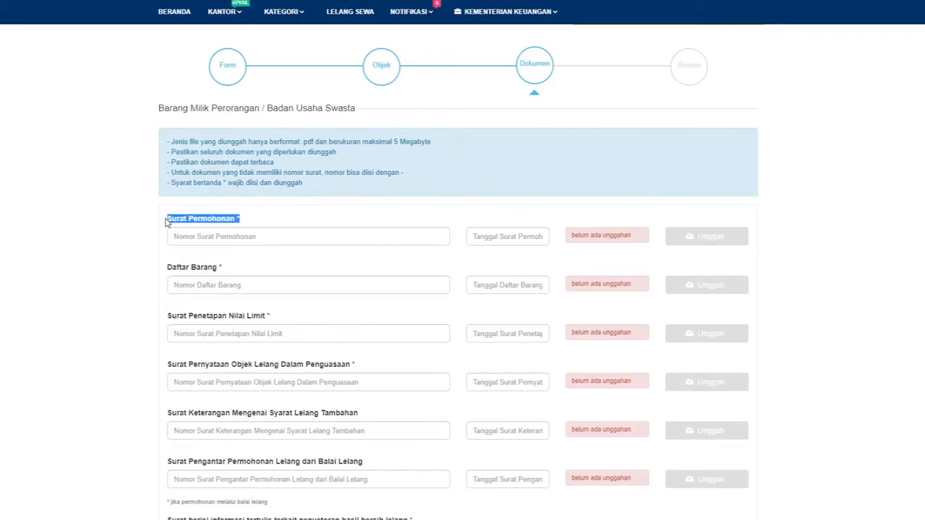
{"action": "left_click", "coordinate": [281, 217]}
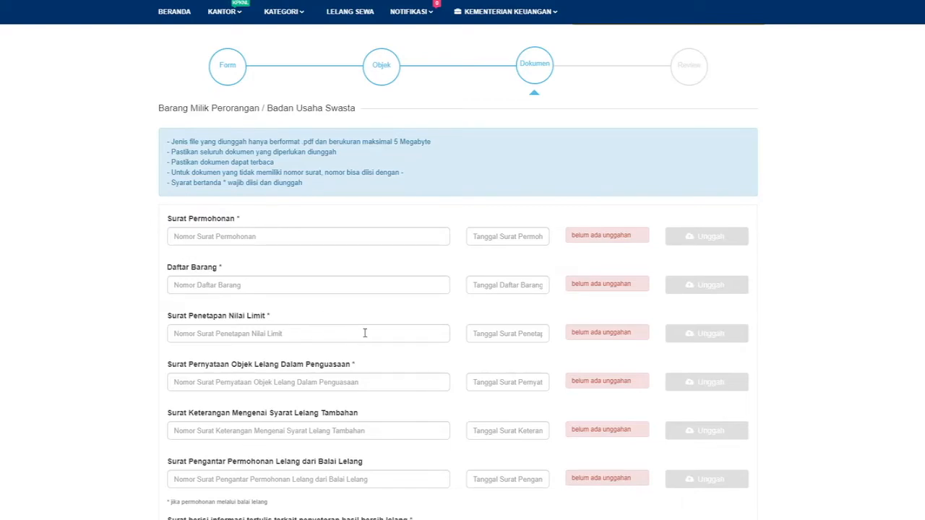
{"action": "left_click_drag", "start_coordinate": [368, 413], "coordinate": [162, 415]}
{"action": "left_click", "coordinate": [132, 275]}
Enter Surat Permohonan number S-1/KN.5/2019 with letter date 2019-07-24.
{"action": "type", "text": "S-1/KN.5/2019"}
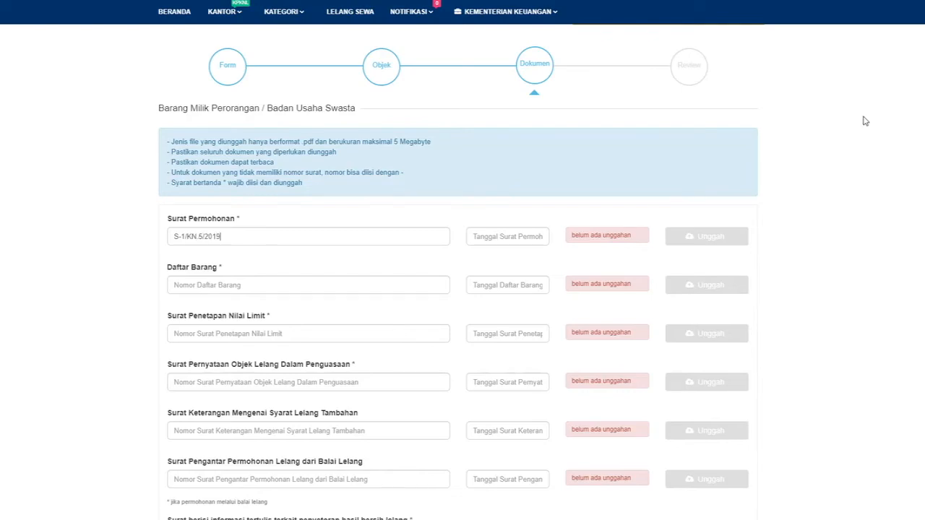
{"action": "left_click", "coordinate": [508, 237]}
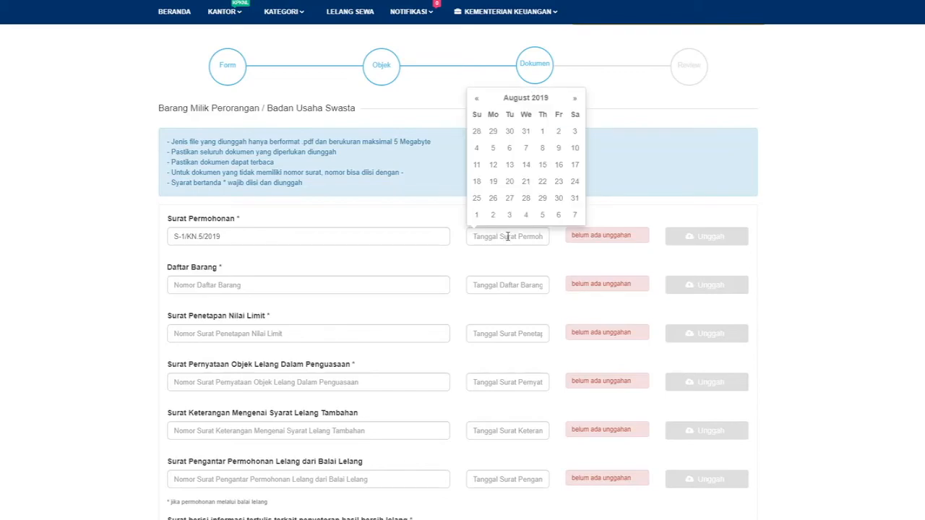
{"action": "left_click", "coordinate": [475, 101]}
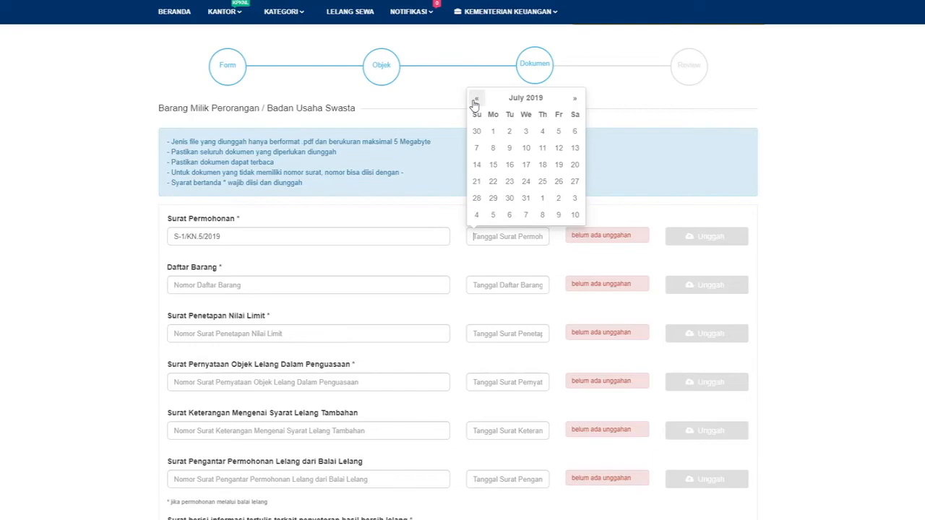
{"action": "left_click", "coordinate": [527, 182]}
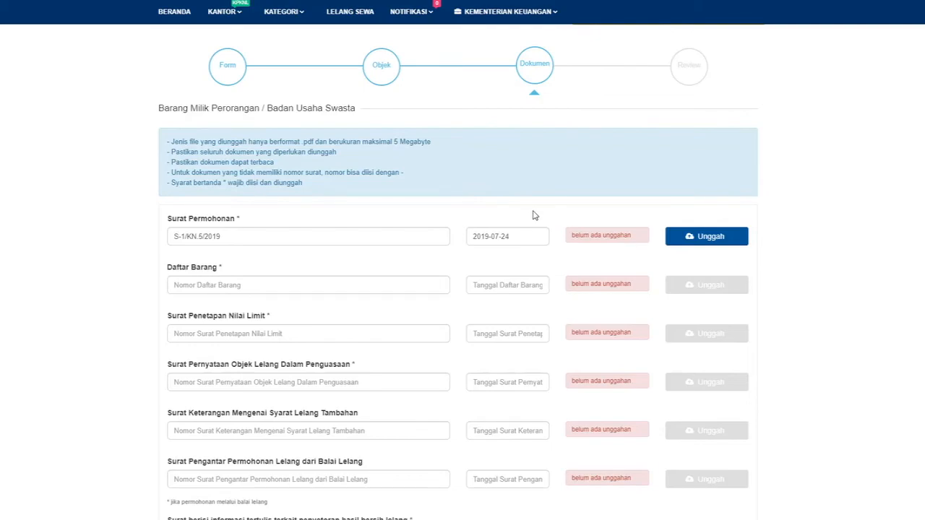
Upload CONTOH SURAT PERMOHONAN.pdf from the sample folder as the Surat Permohonan file.
{"action": "left_click", "coordinate": [715, 240]}
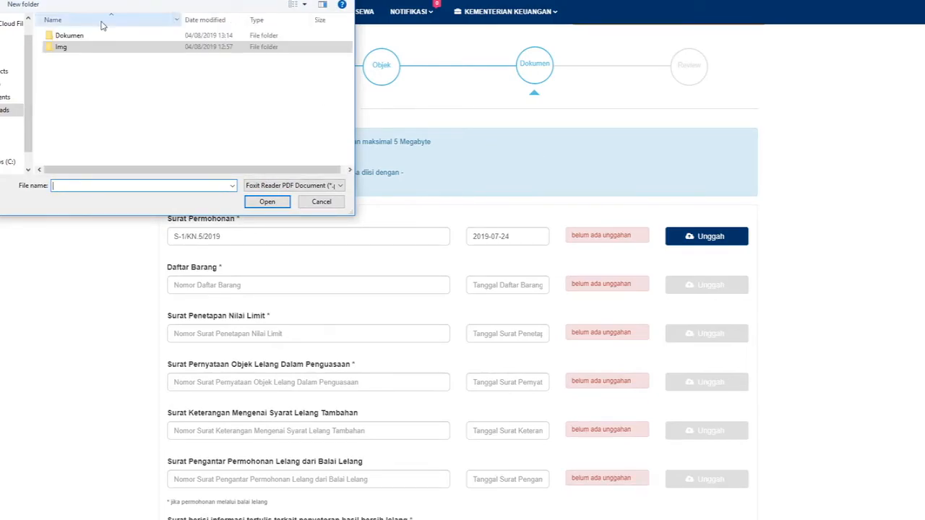
{"action": "left_click", "coordinate": [93, 46]}
{"action": "double_click", "coordinate": [93, 42]}
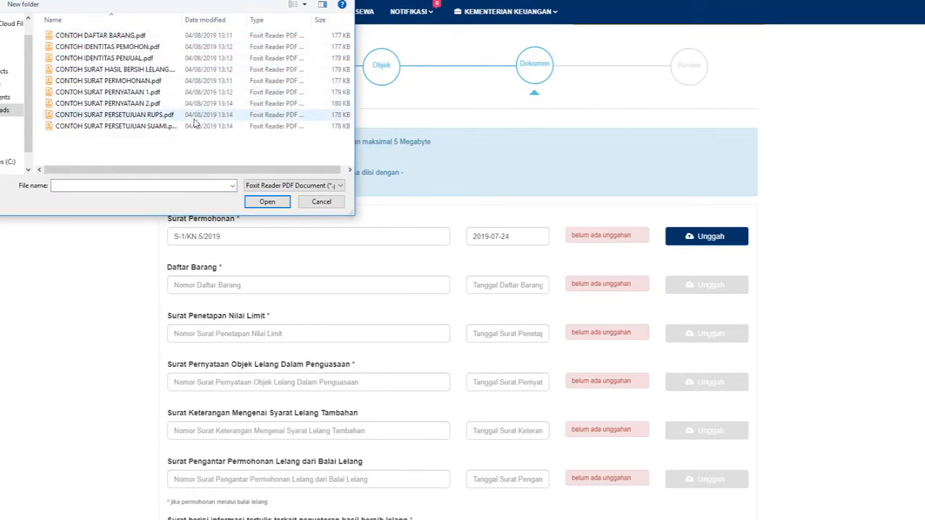
{"action": "left_click", "coordinate": [210, 83]}
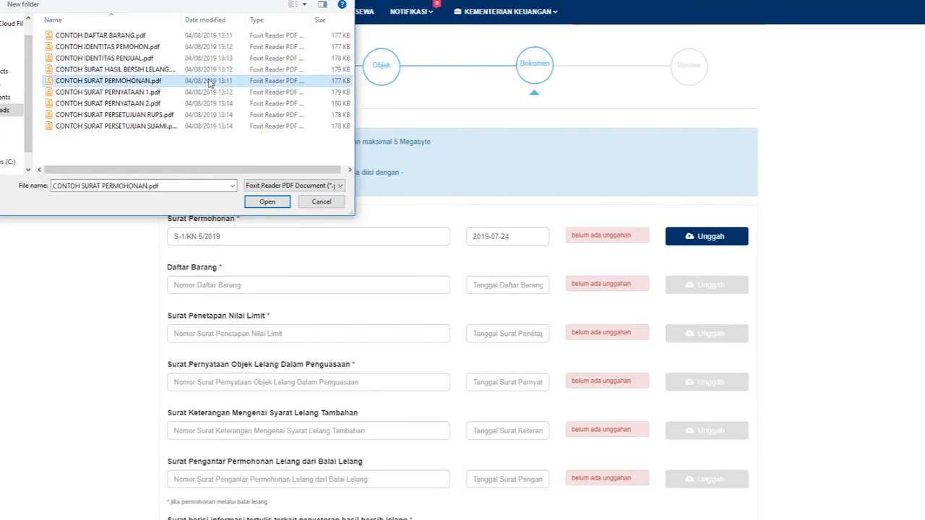
{"action": "left_click", "coordinate": [268, 202]}
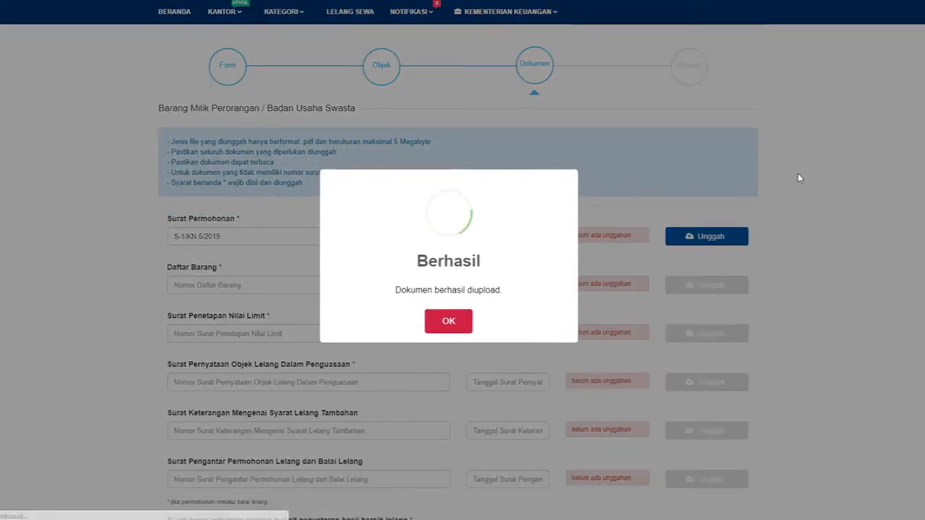
Dismiss the upload confirmation, renew the session, and check the Surat Permohonan actions list.
{"action": "left_click", "coordinate": [448, 323]}
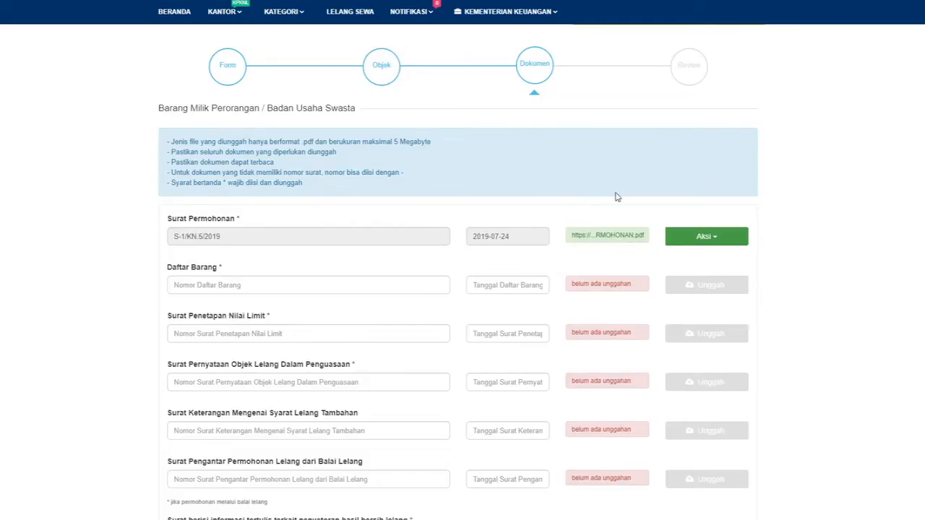
{"action": "scroll", "coordinate": [806, 195], "scroll_direction": "down", "scroll_amount": 1}
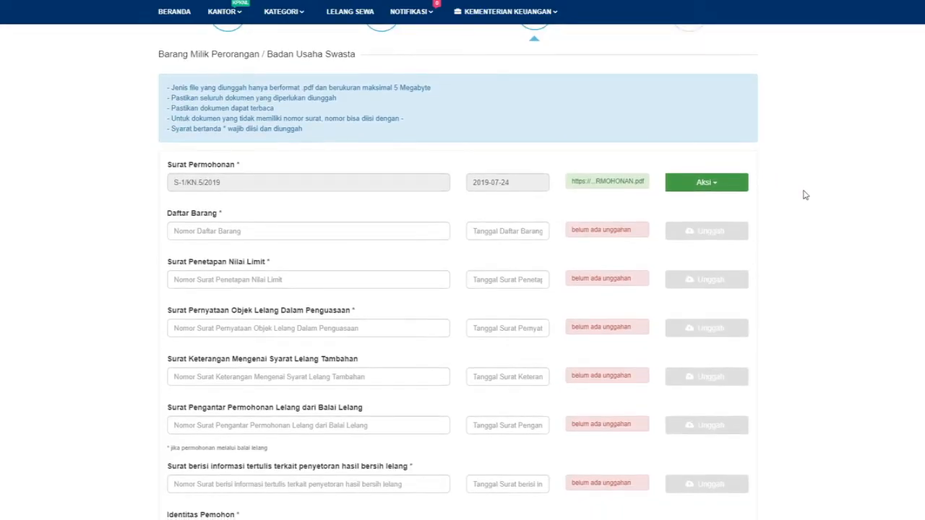
{"action": "left_click", "coordinate": [719, 182]}
{"action": "left_click", "coordinate": [484, 117]}
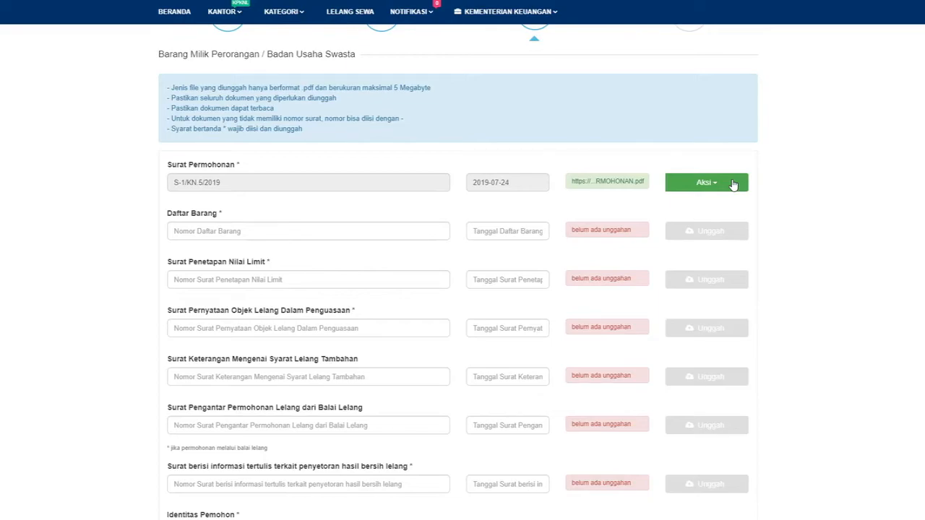
{"action": "left_click", "coordinate": [733, 185]}
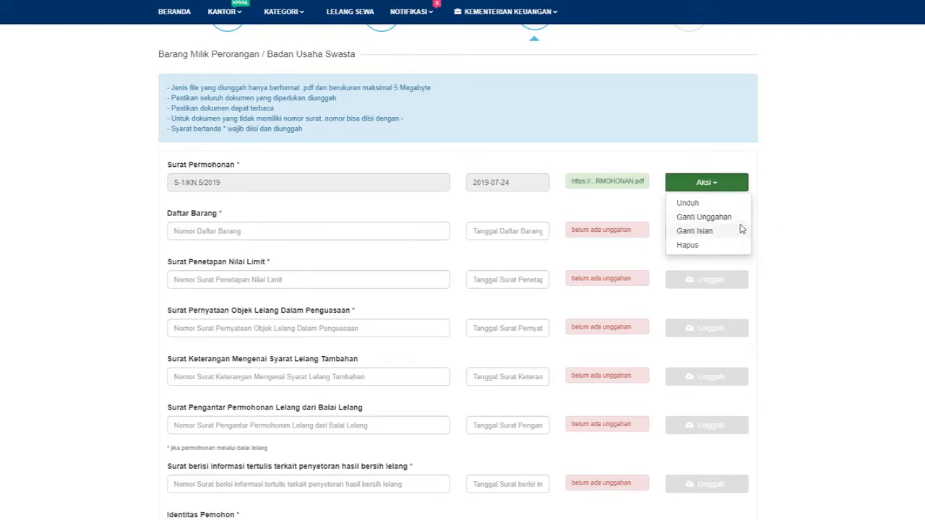
{"action": "left_click", "coordinate": [514, 204]}
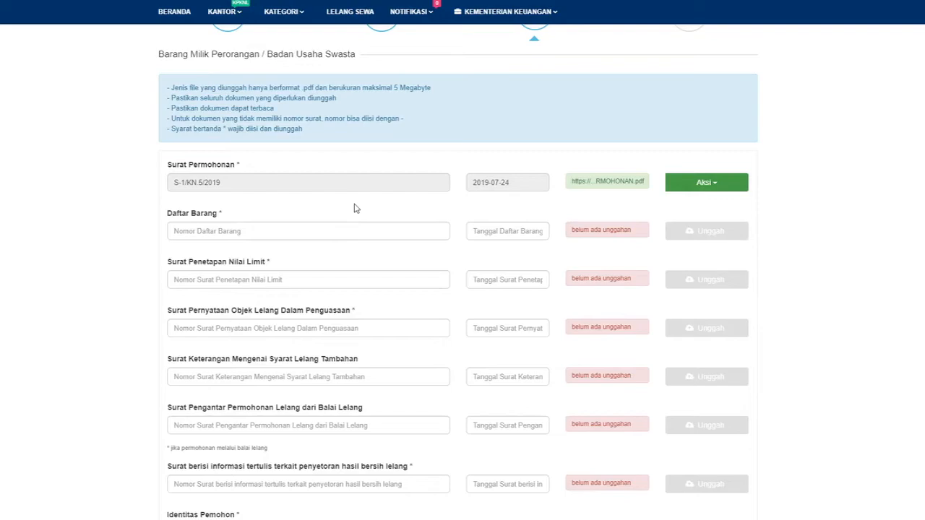
Give Daftar Barang the number '-' and date 24 July 2019.
{"action": "scroll", "coordinate": [383, 217], "scroll_direction": "down", "scroll_amount": 1}
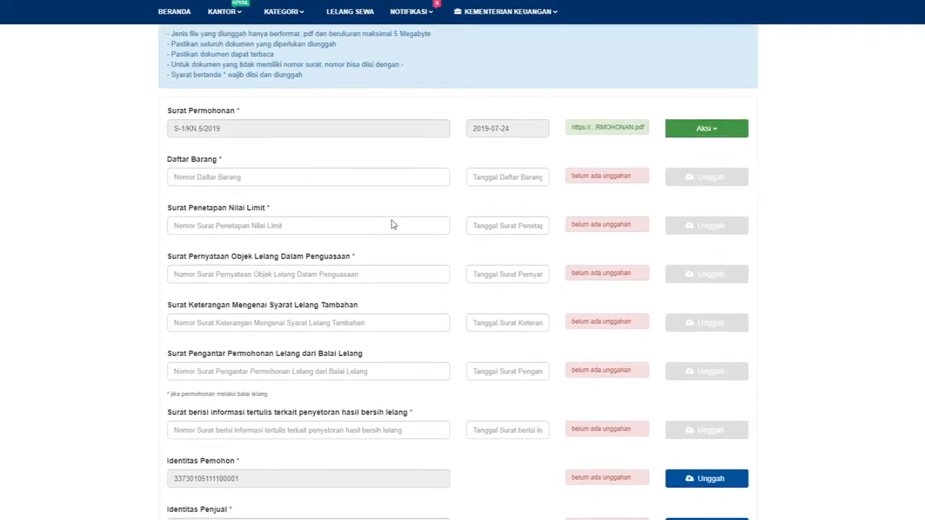
{"action": "type", "text": "-"}
{"action": "left_click", "coordinate": [511, 176]}
{"action": "left_click", "coordinate": [476, 42]}
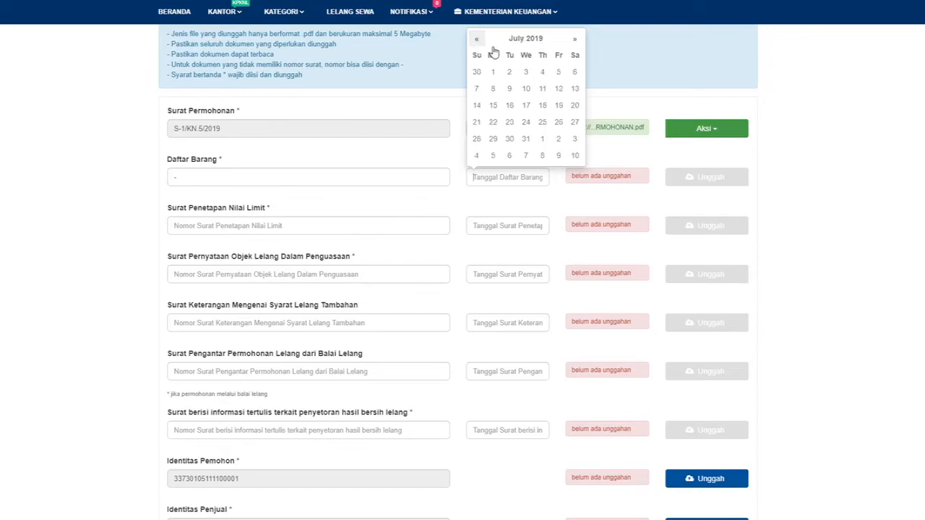
{"action": "left_click", "coordinate": [528, 122]}
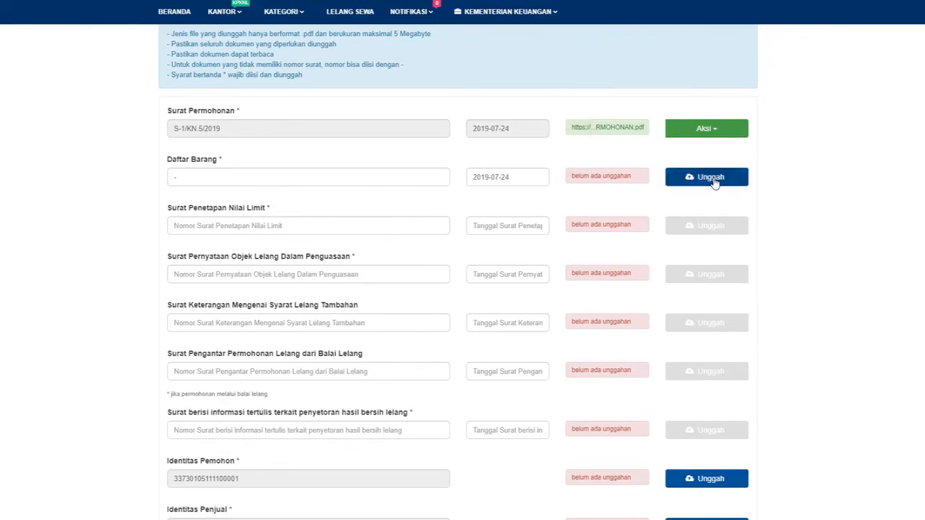
Upload CONTOH DAFTAR BARANG.pdf as the Daftar Barang file.
{"action": "left_click", "coordinate": [703, 180]}
{"action": "double_click", "coordinate": [157, 36]}
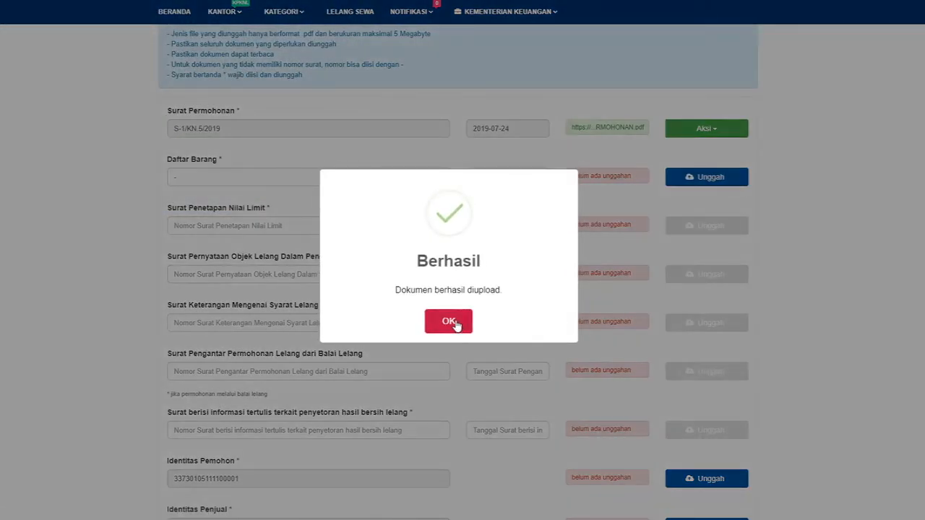
{"action": "left_click", "coordinate": [454, 322]}
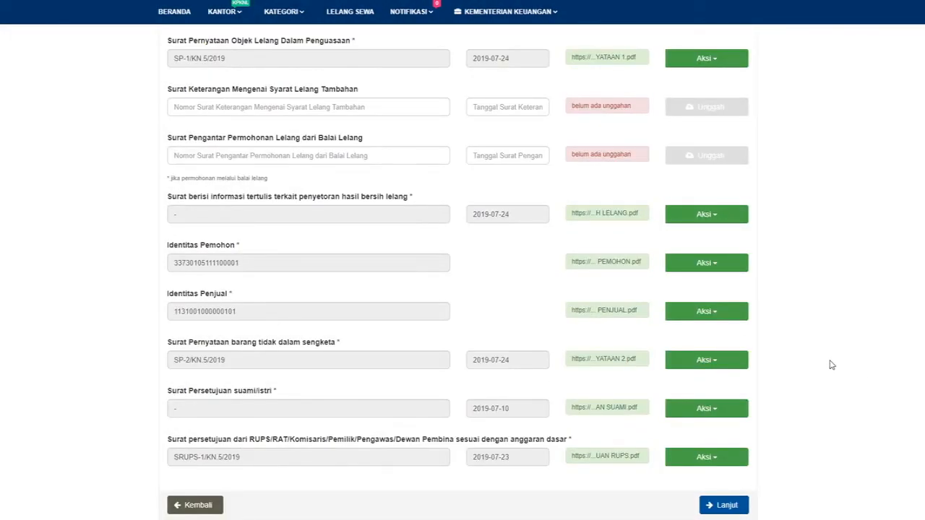
Check every uploaded document in the list, then request Lanjut to the next step.
{"action": "scroll", "coordinate": [821, 370], "scroll_direction": "up", "scroll_amount": 3}
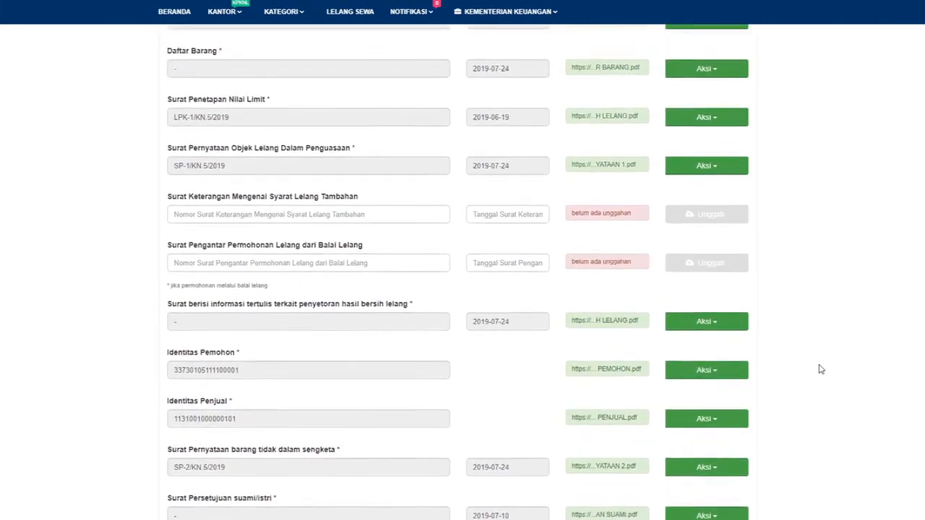
{"action": "scroll", "coordinate": [821, 370], "scroll_direction": "down", "scroll_amount": 1}
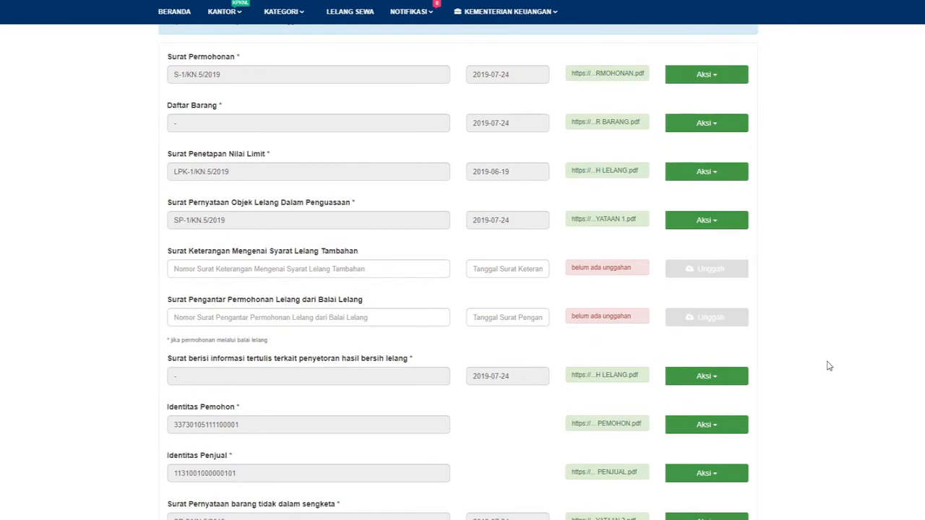
{"action": "scroll", "coordinate": [829, 366], "scroll_direction": "down", "scroll_amount": 2}
{"action": "scroll", "coordinate": [819, 367], "scroll_direction": "down", "scroll_amount": 1}
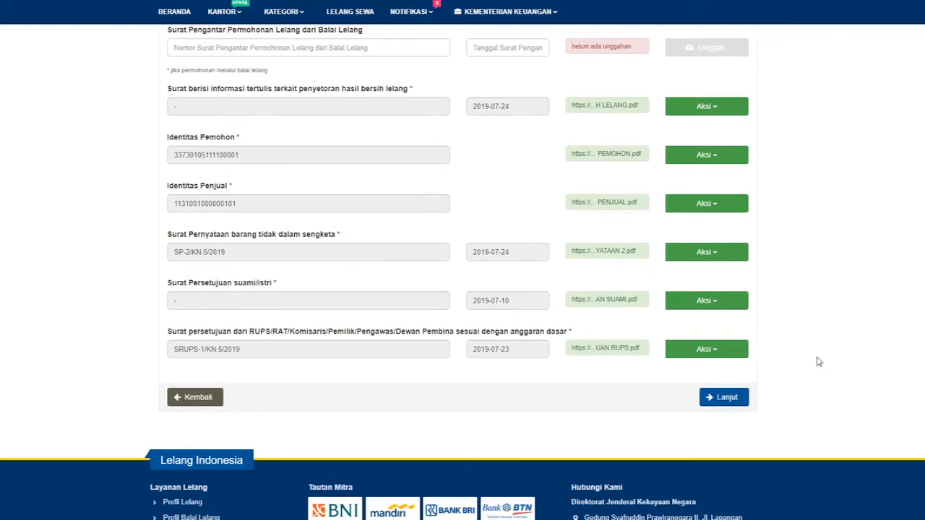
{"action": "left_click", "coordinate": [726, 398]}
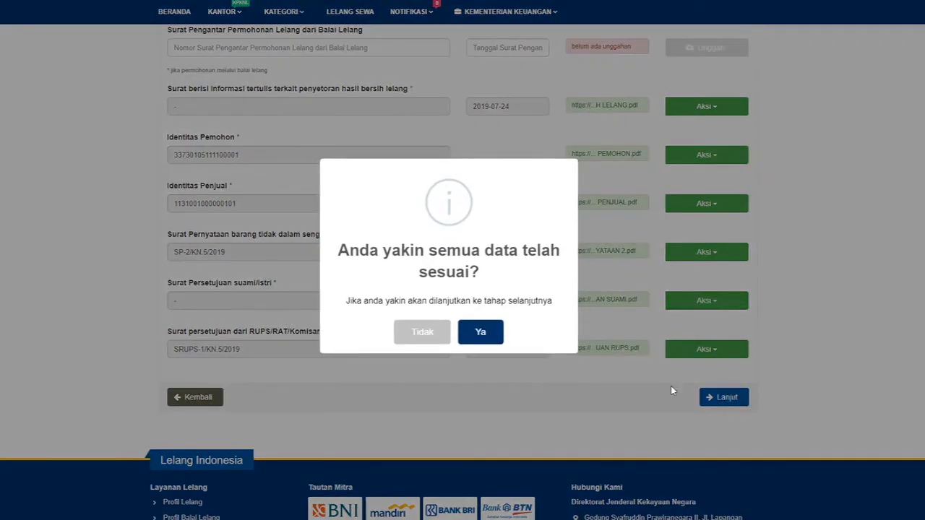
Confirm the data and scroll the Review summary down to the KPKNL responsibility declaration.
{"action": "left_click", "coordinate": [481, 334]}
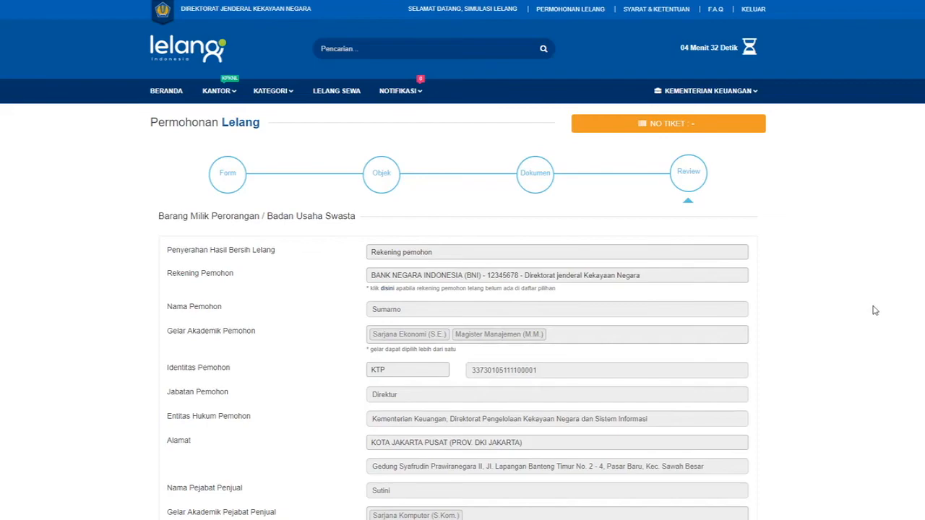
{"action": "scroll", "coordinate": [874, 310], "scroll_direction": "down", "scroll_amount": 3}
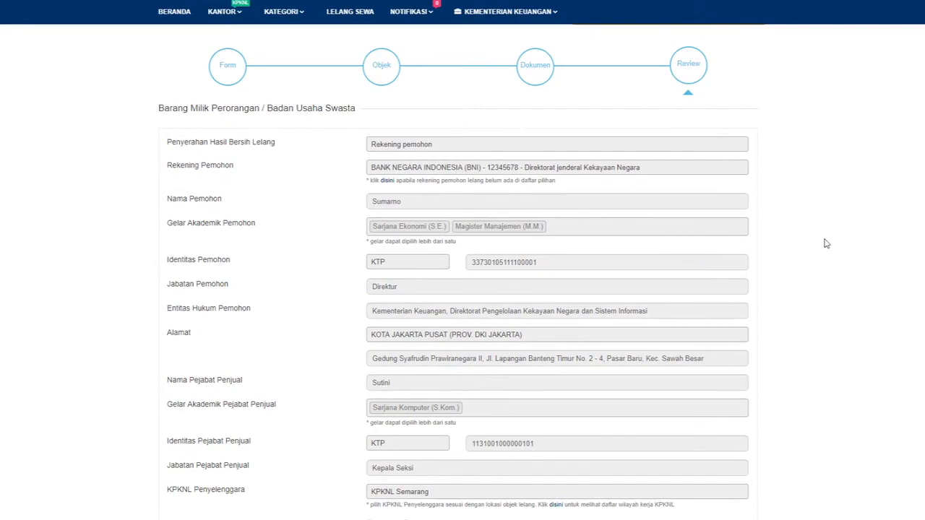
{"action": "scroll", "coordinate": [799, 350], "scroll_direction": "down", "scroll_amount": 3}
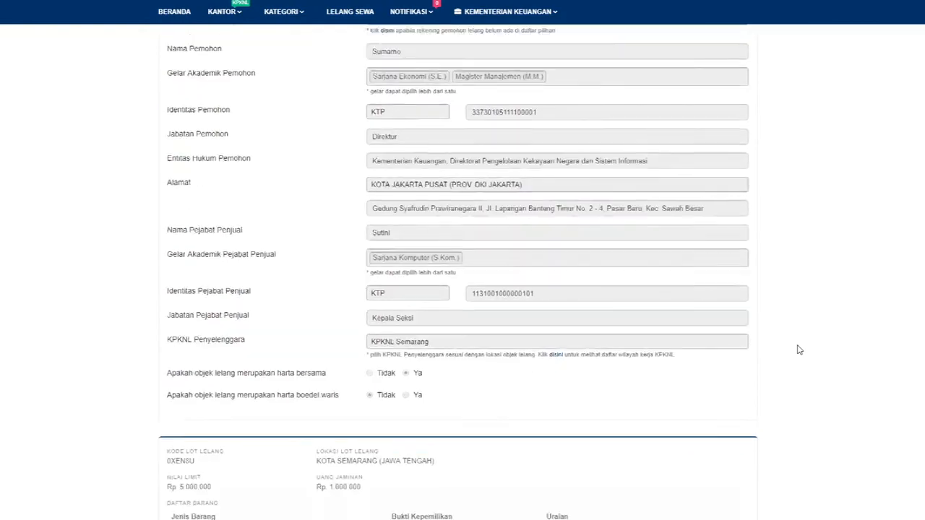
{"action": "scroll", "coordinate": [799, 350], "scroll_direction": "down", "scroll_amount": 4}
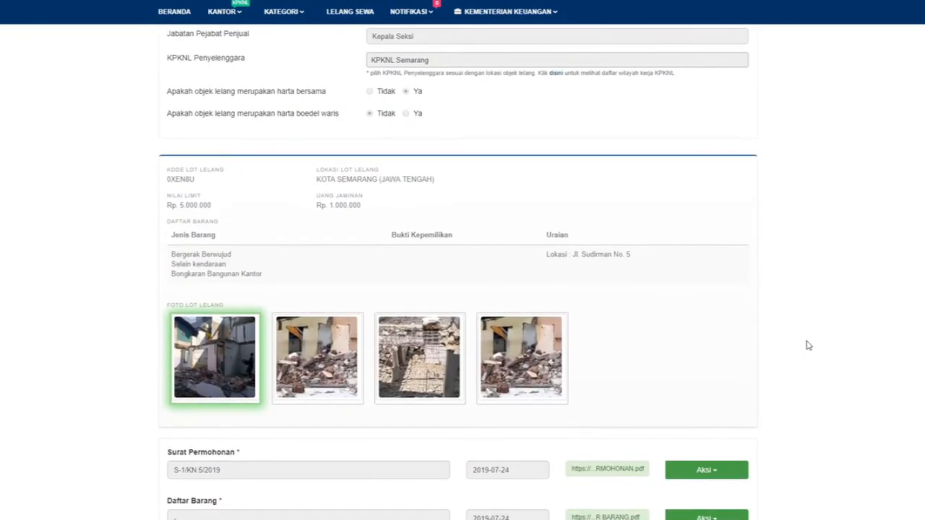
{"action": "scroll", "coordinate": [895, 365], "scroll_direction": "down", "scroll_amount": 1}
{"action": "scroll", "coordinate": [890, 365], "scroll_direction": "down", "scroll_amount": 5}
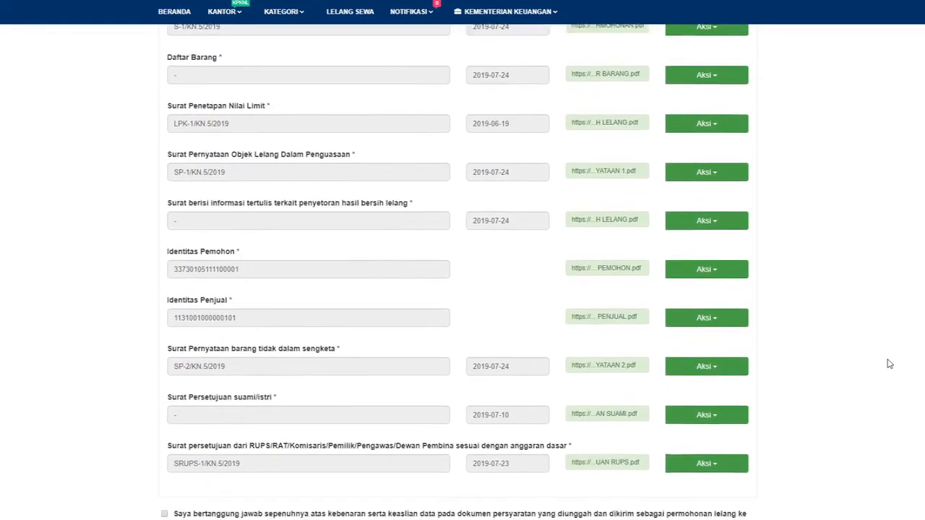
{"action": "scroll", "coordinate": [889, 364], "scroll_direction": "down", "scroll_amount": 1}
{"action": "scroll", "coordinate": [889, 364], "scroll_direction": "down", "scroll_amount": 1}
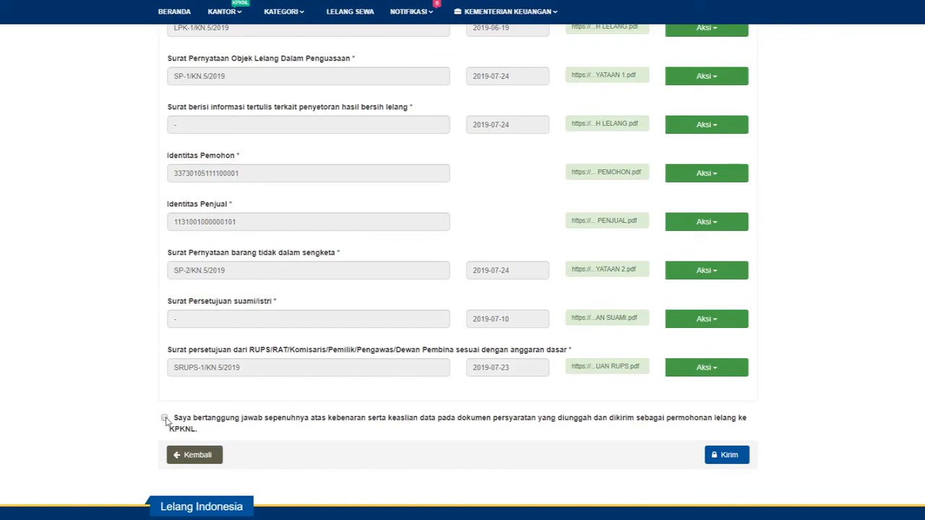
Accept the declaration, send the application to KPKNL, and dismiss the success message.
{"action": "left_click", "coordinate": [165, 418]}
{"action": "left_click", "coordinate": [727, 456]}
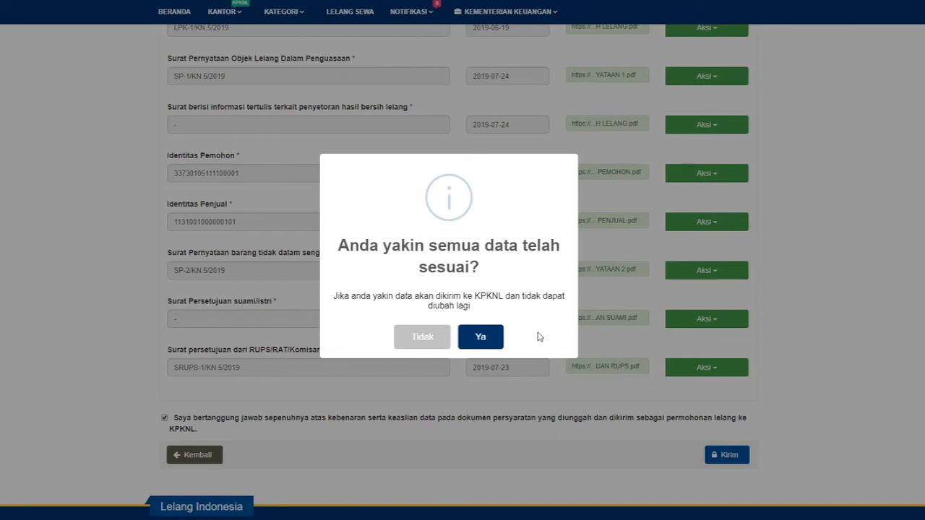
{"action": "left_click", "coordinate": [481, 338]}
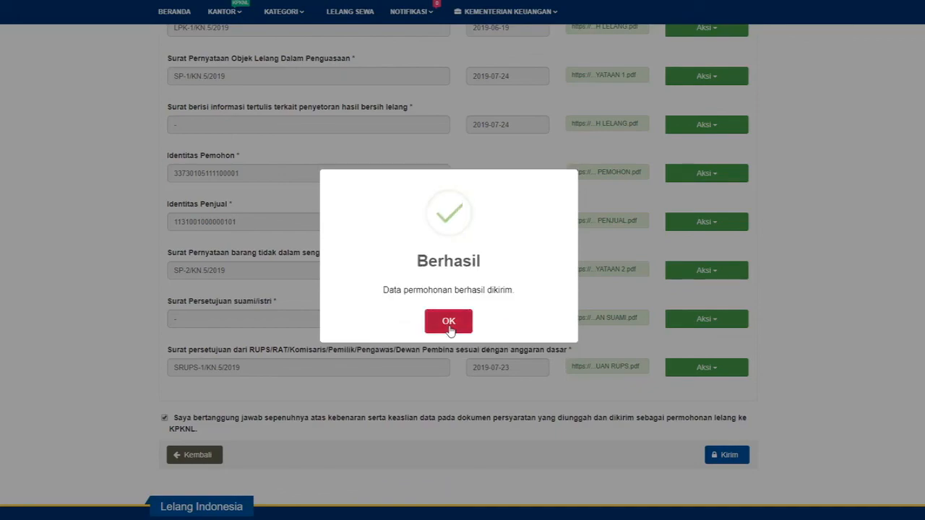
{"action": "left_click", "coordinate": [448, 323]}
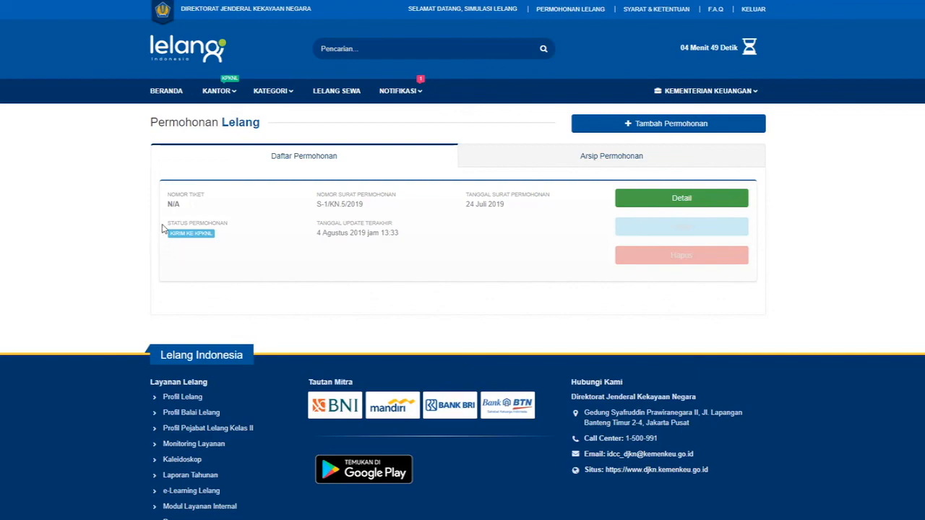
Highlight the KIRIM KE KPKNL status and dates, then view the KPKNL Semarang notifications.
{"action": "left_click_drag", "start_coordinate": [165, 234], "coordinate": [390, 205]}
{"action": "left_click", "coordinate": [430, 208]}
{"action": "left_click_drag", "start_coordinate": [465, 203], "coordinate": [508, 206]}
{"action": "left_click", "coordinate": [513, 220]}
{"action": "left_click_drag", "start_coordinate": [306, 226], "coordinate": [427, 236]}
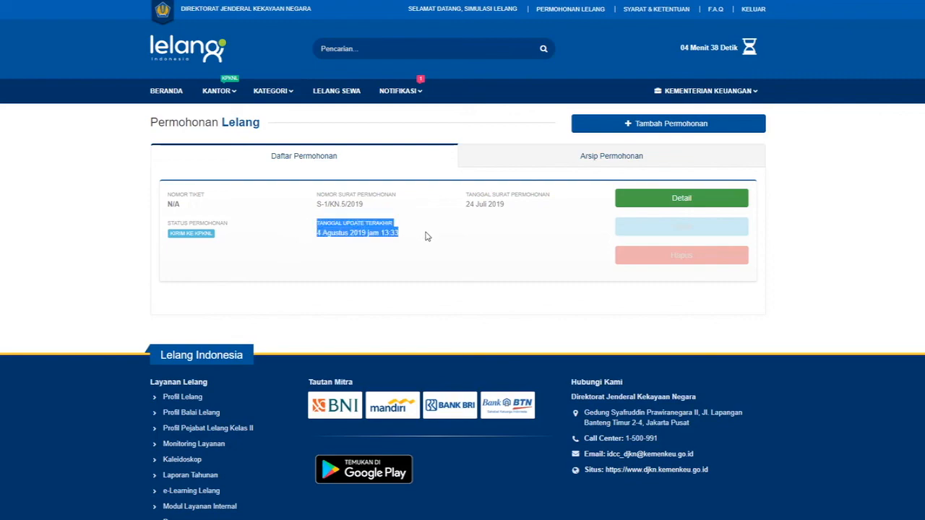
{"action": "left_click_drag", "start_coordinate": [427, 236], "coordinate": [442, 227]}
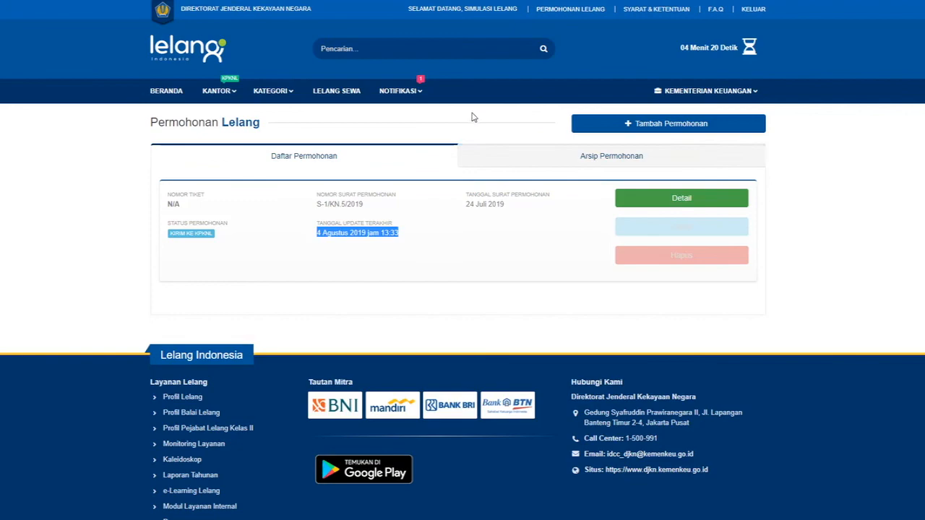
{"action": "left_click", "coordinate": [419, 94]}
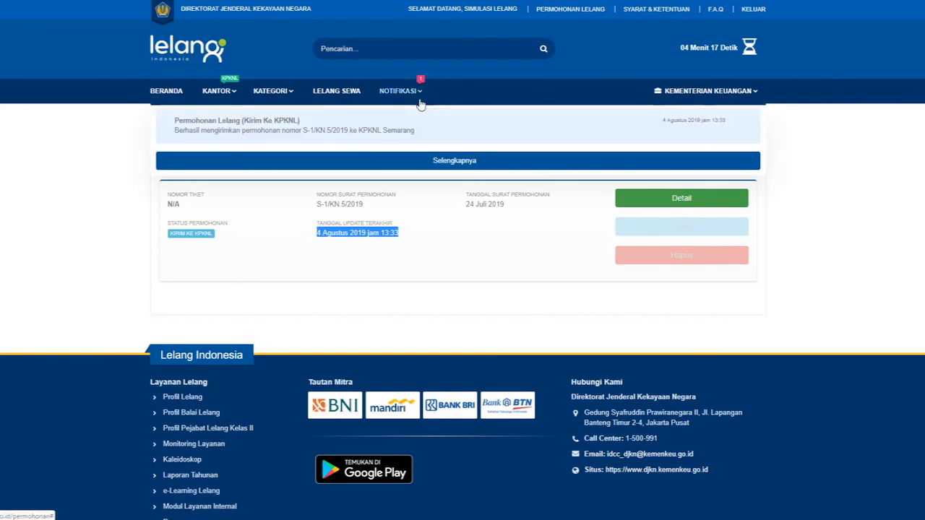